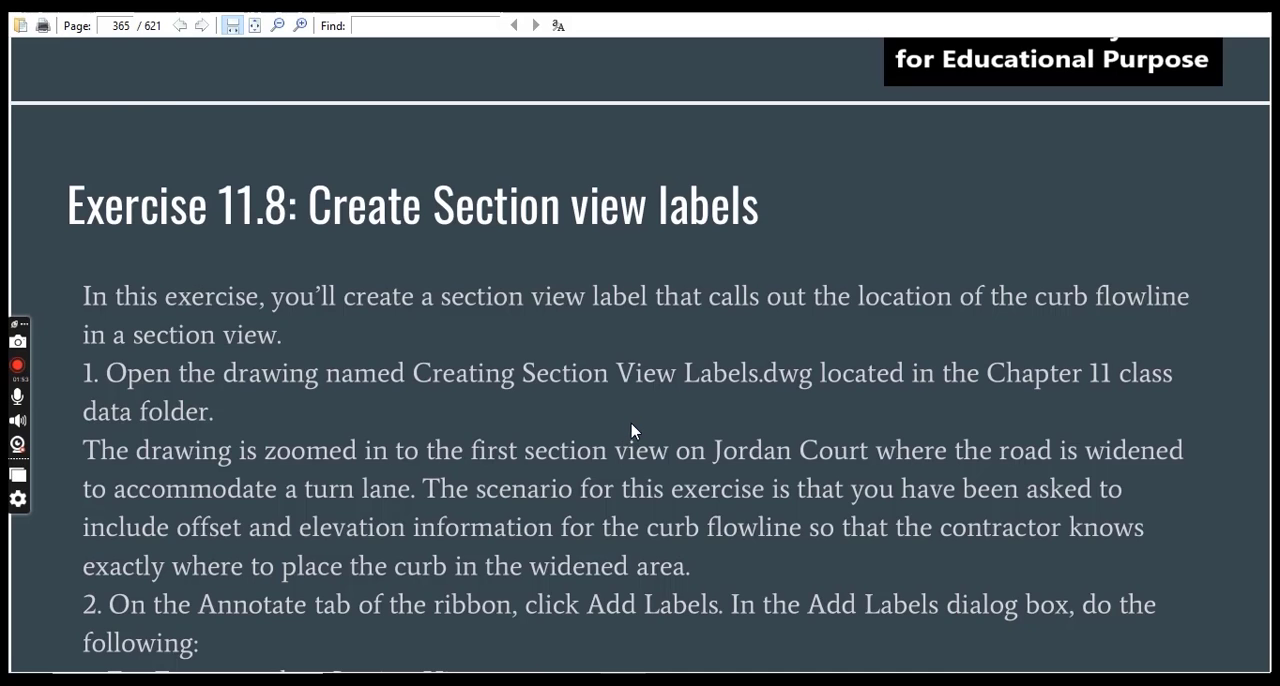
Read the start of Exercise 11.8, switch to Civil 3D and open Creating Section View Labels.dwg from the Chapter 11 folder.
scroll(635, 428, "down", 2)
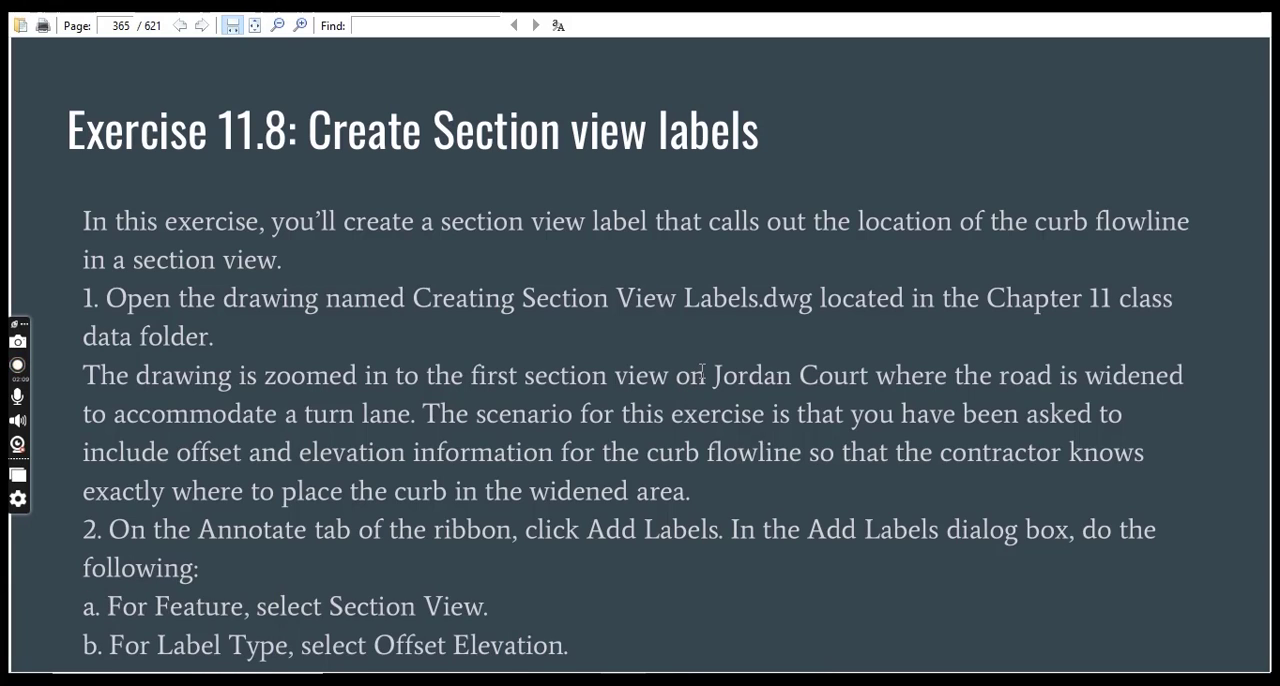
scroll(806, 414, "down", 1)
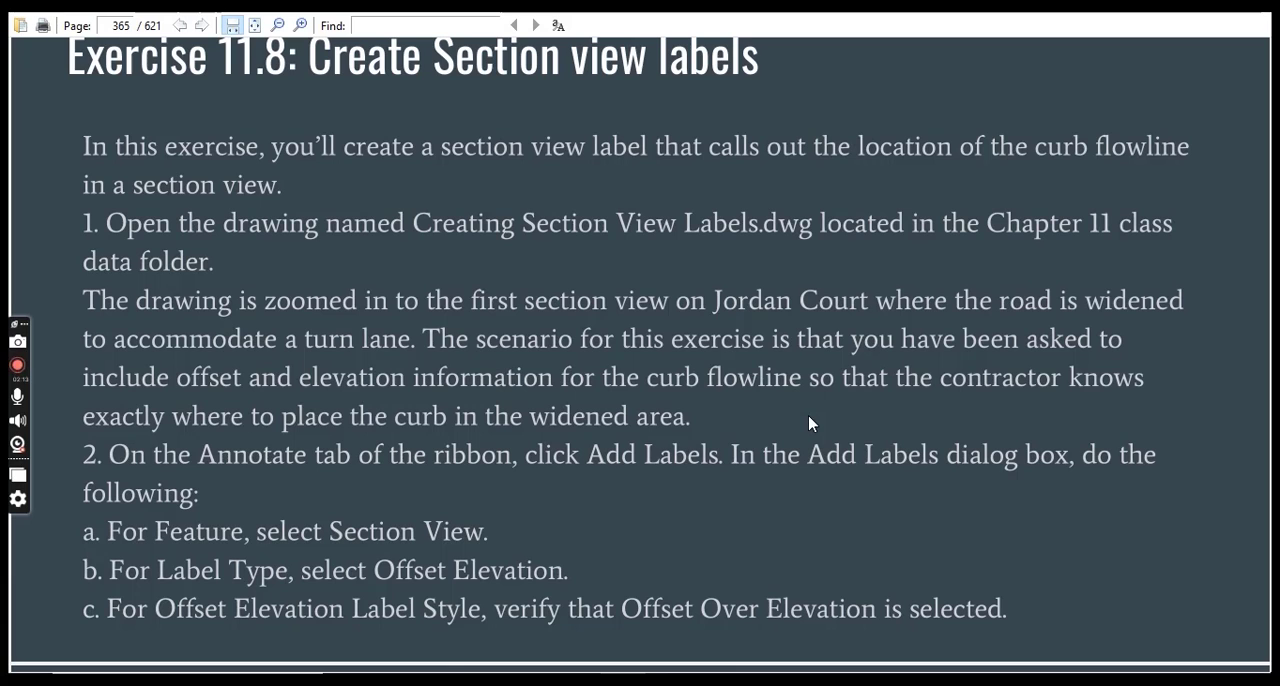
left_click(580, 680)
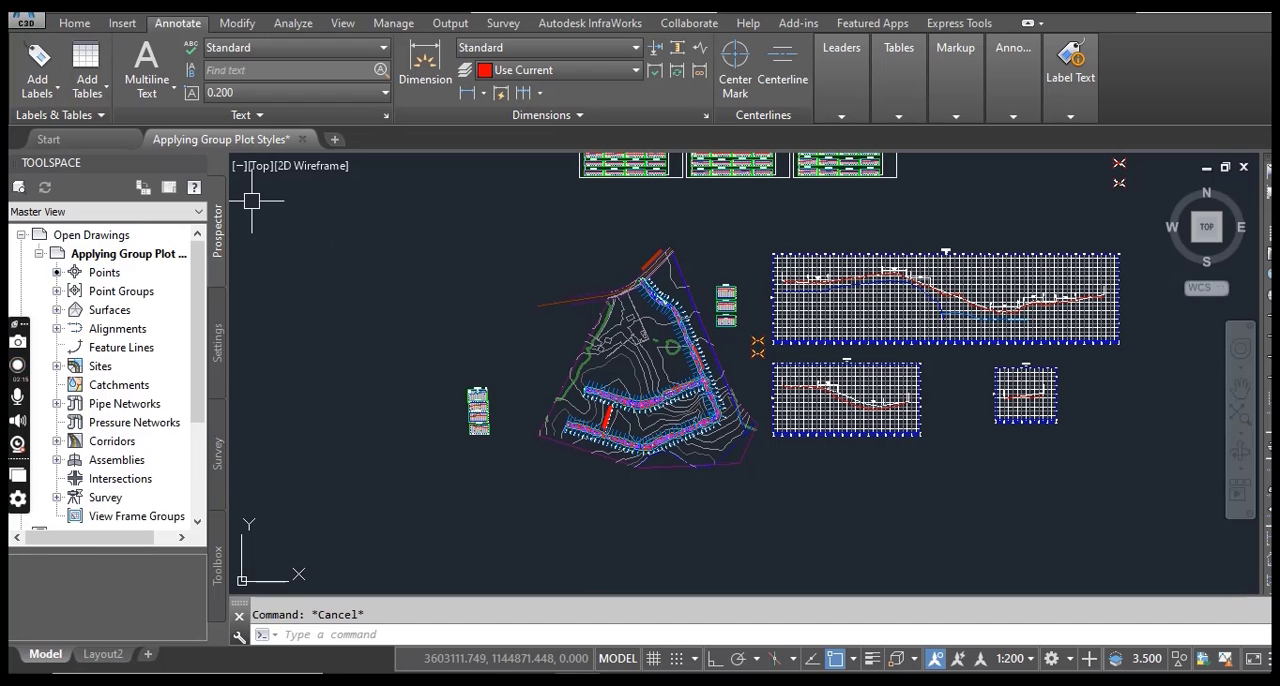
left_click(29, 21)
left_click(419, 411)
key("ctrl+o")
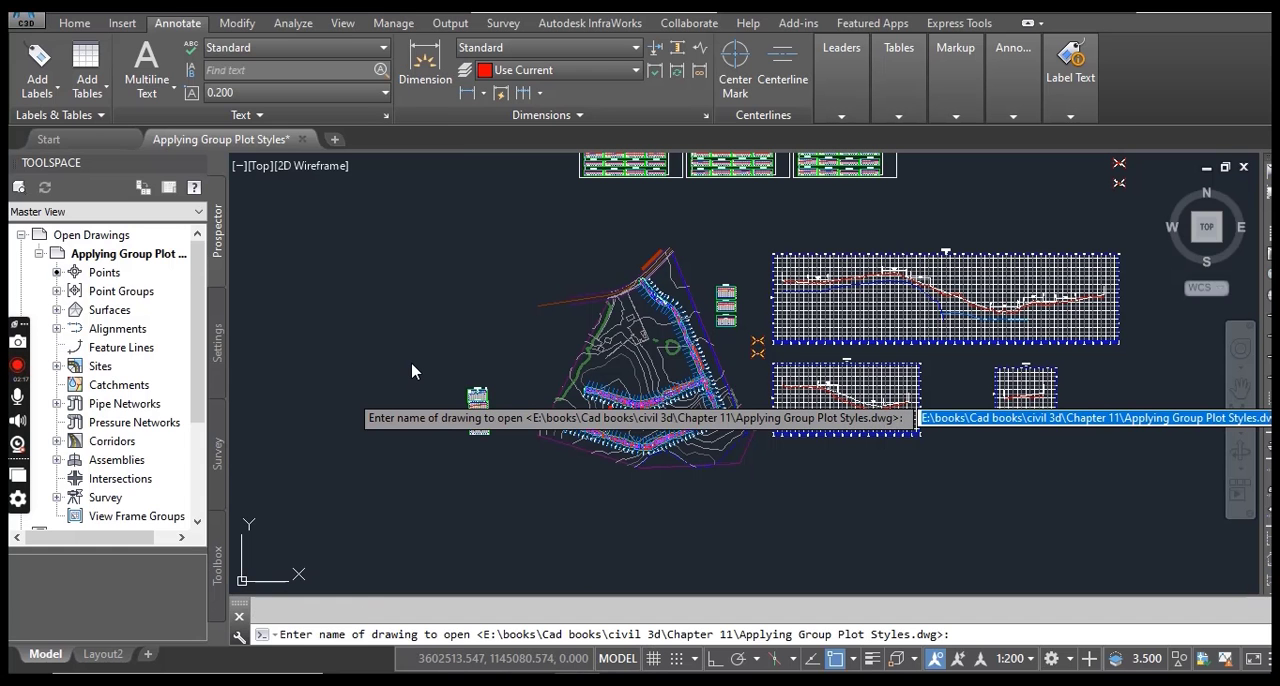
type("~")
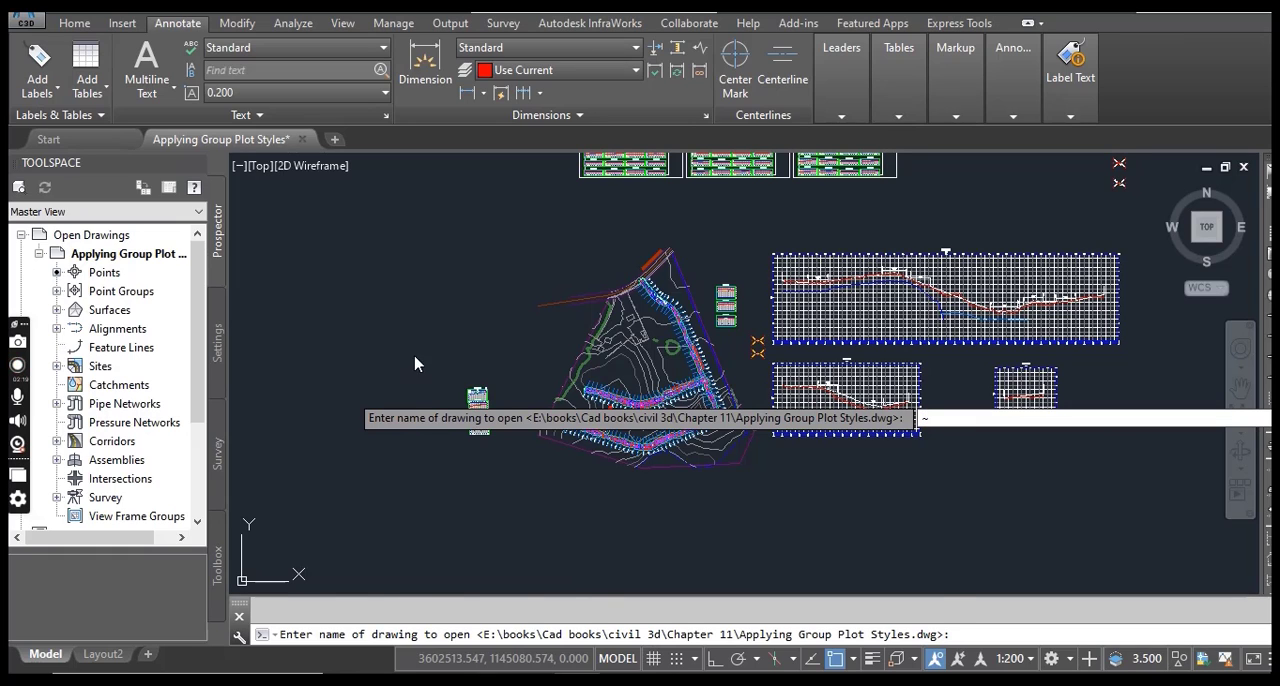
key("Return")
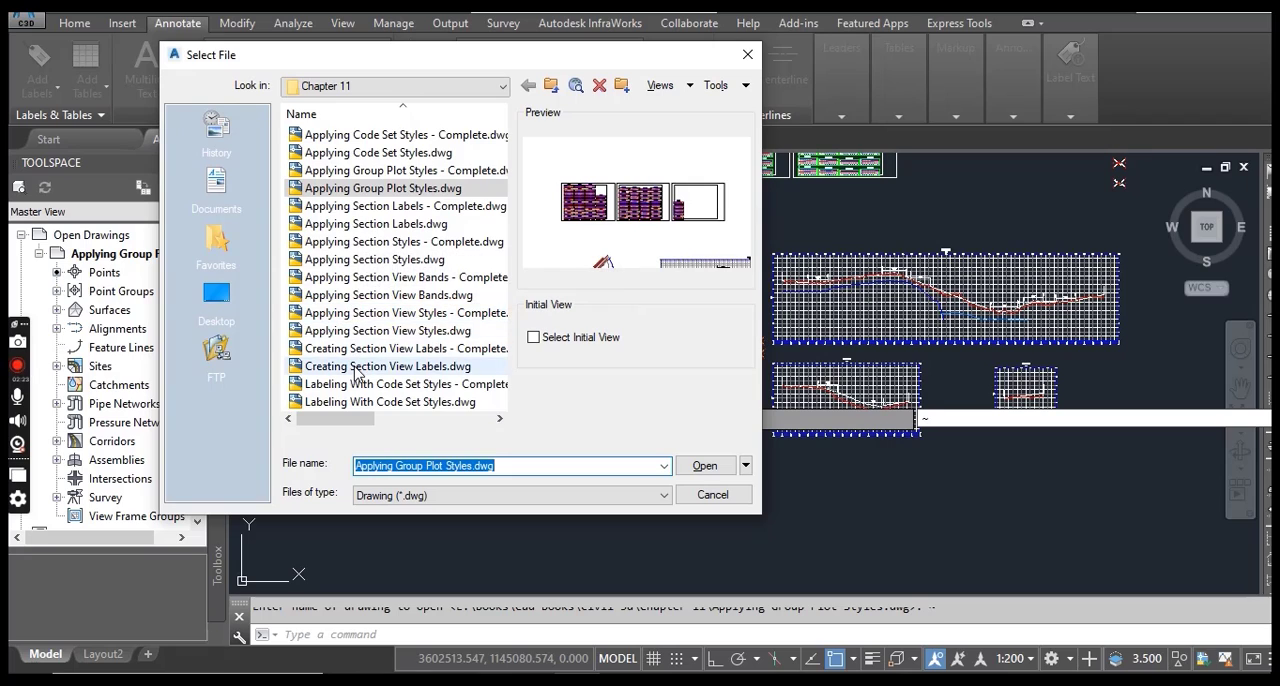
left_click(393, 367)
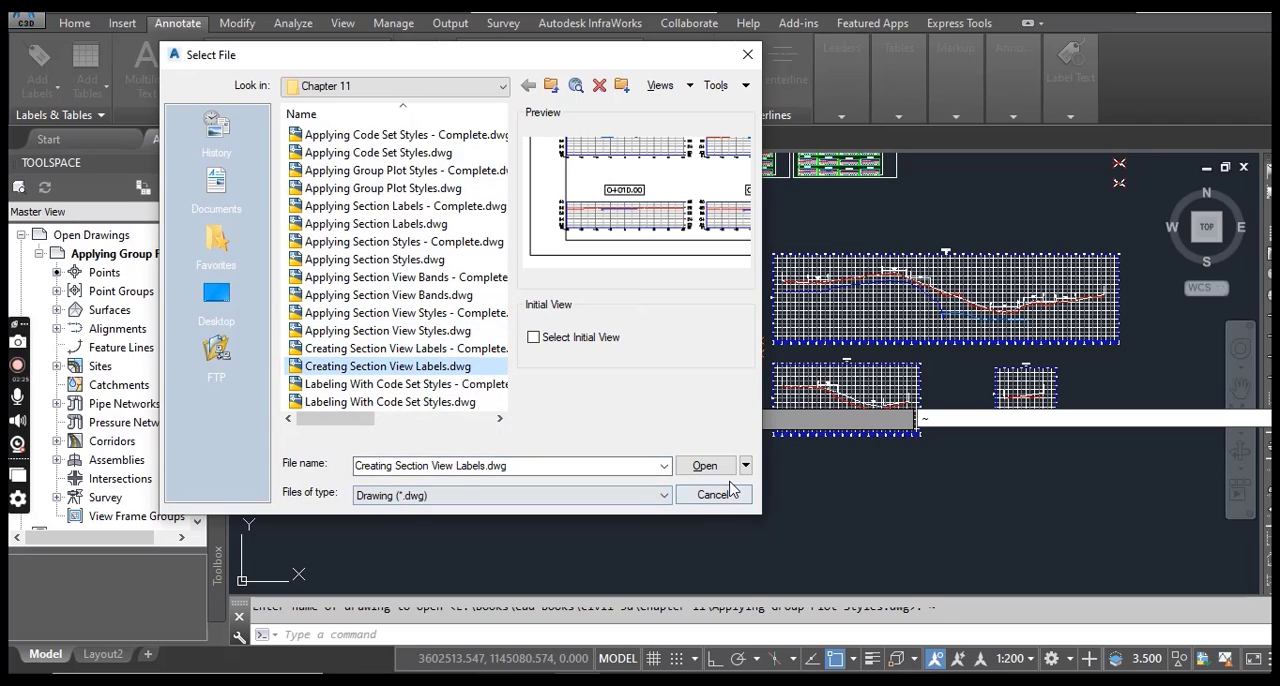
left_click(704, 466)
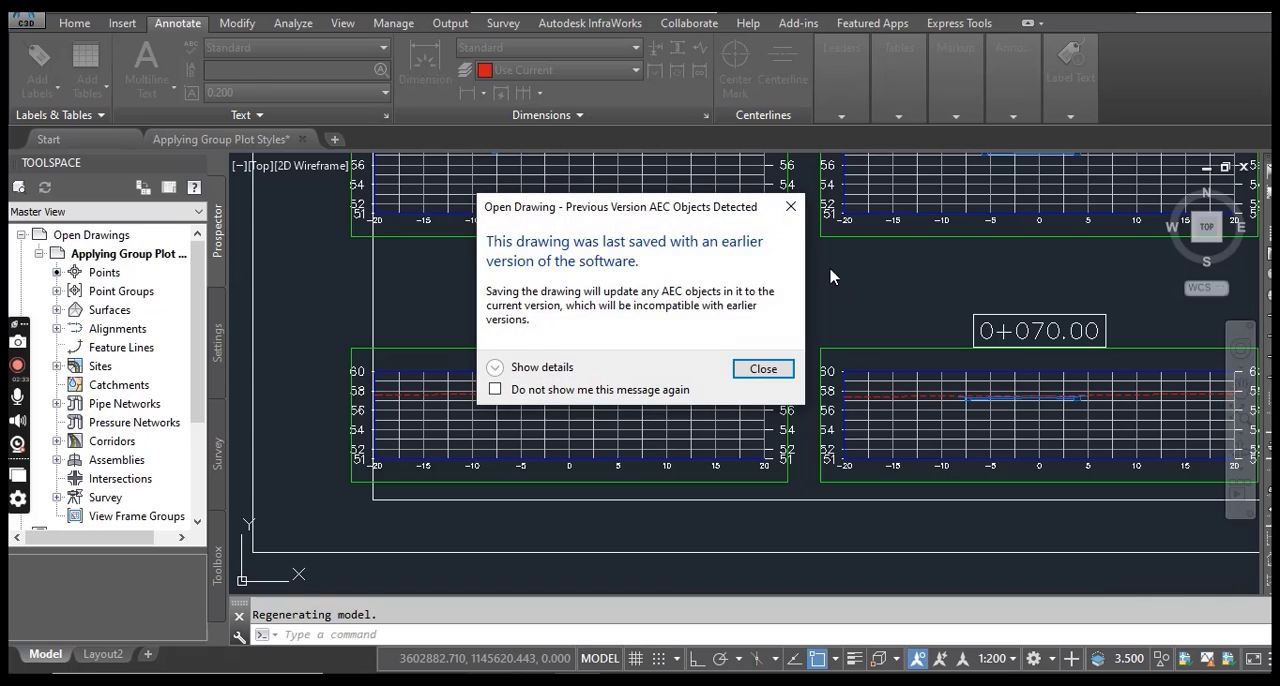
left_click(790, 206)
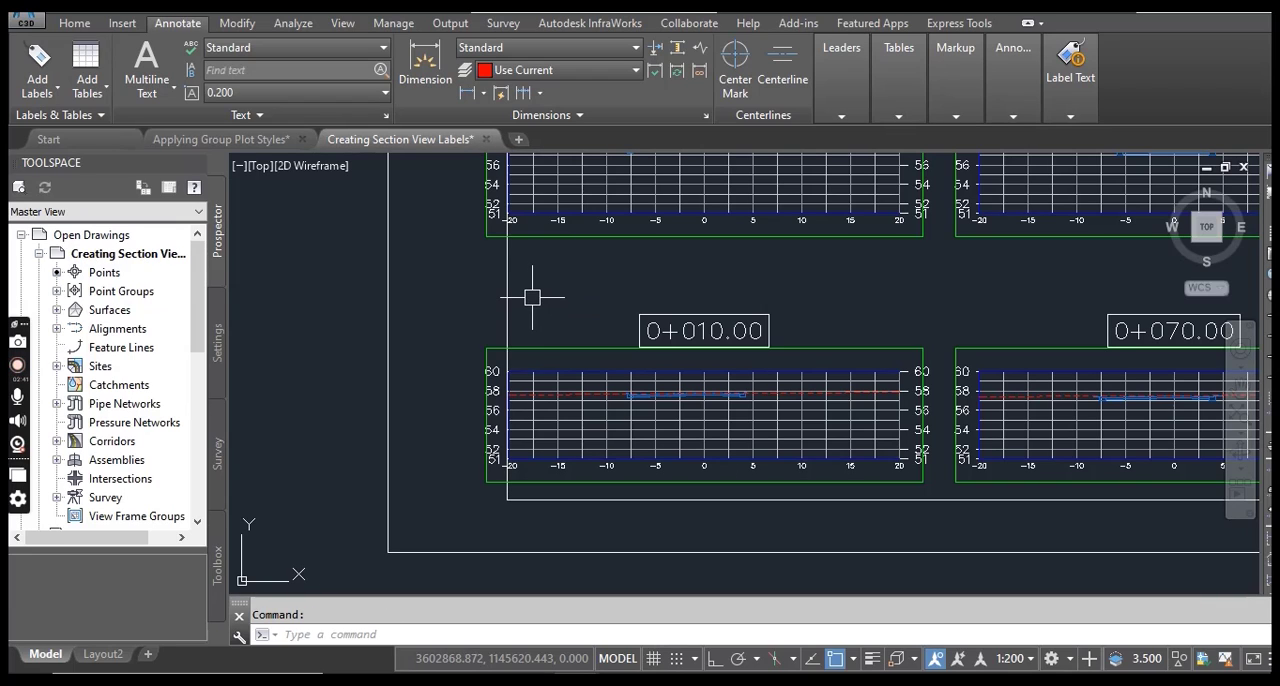
Close the Applying Group Plot Styles drawing without saving its changes.
left_click(303, 142)
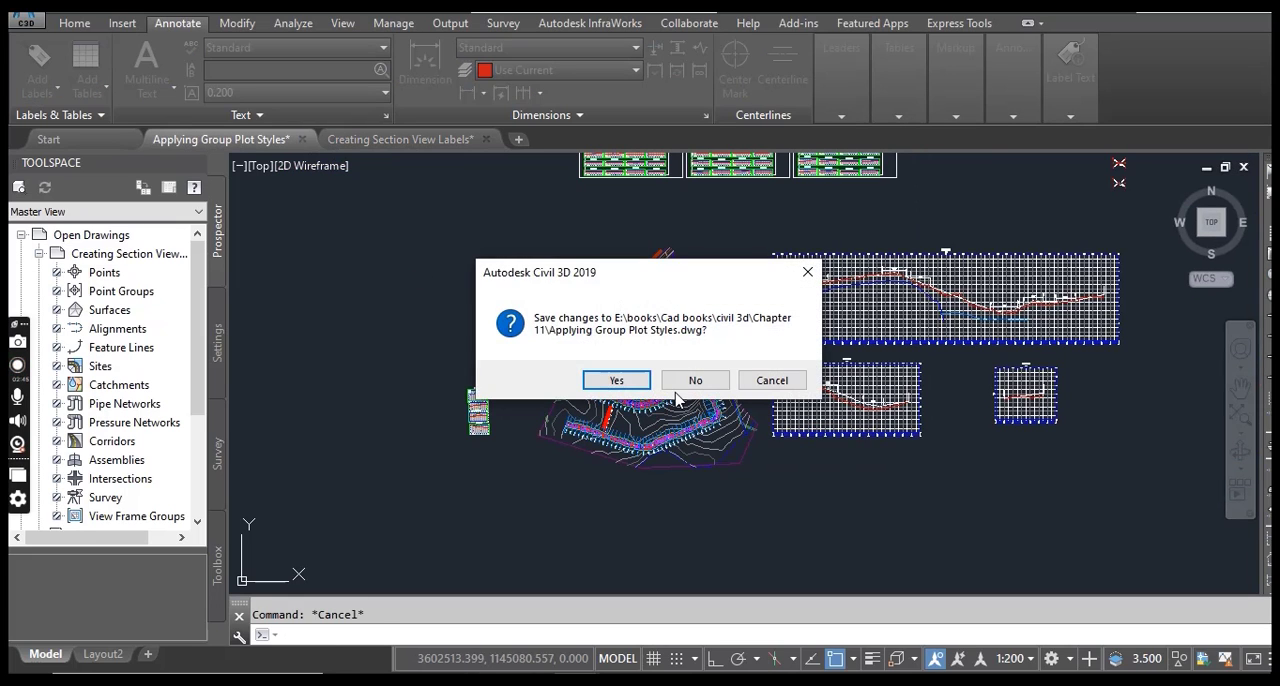
left_click(690, 381)
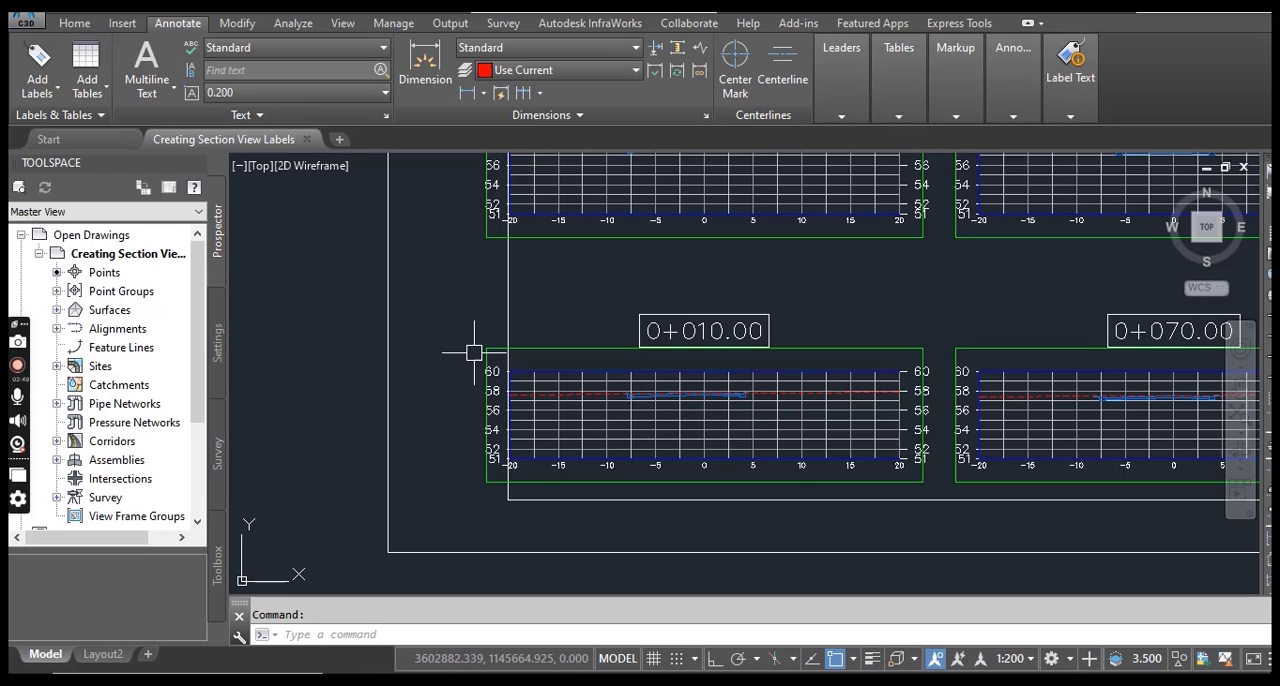
Check the exercise's labeling instructions in the PDF, return to Civil 3D and open the Add Labels dialog.
left_click(622, 678)
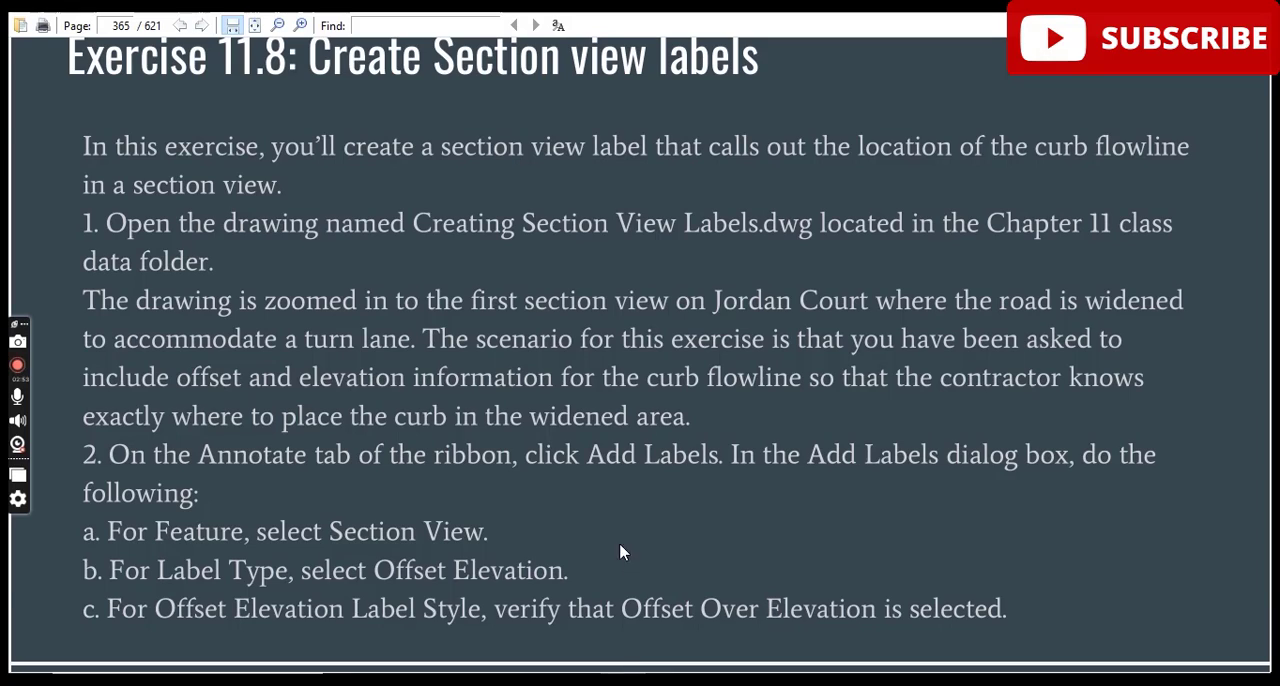
scroll(613, 506, "down", 1)
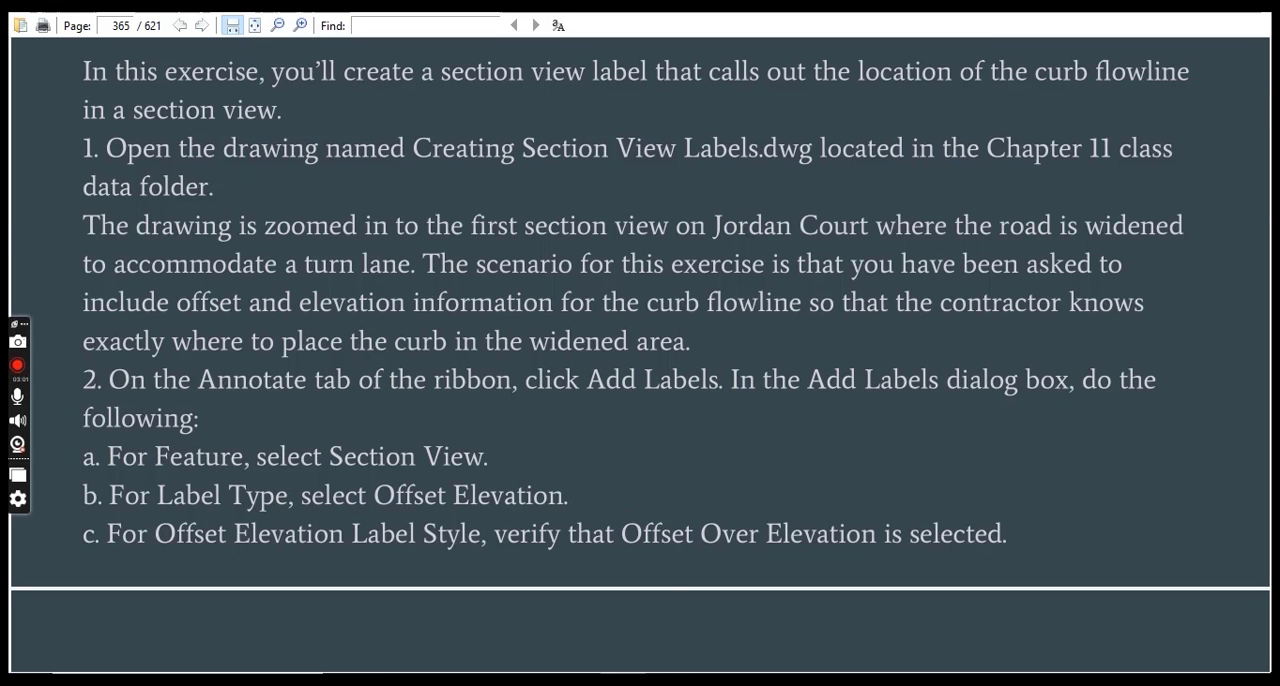
key("alt+Tab")
left_click(75, 27)
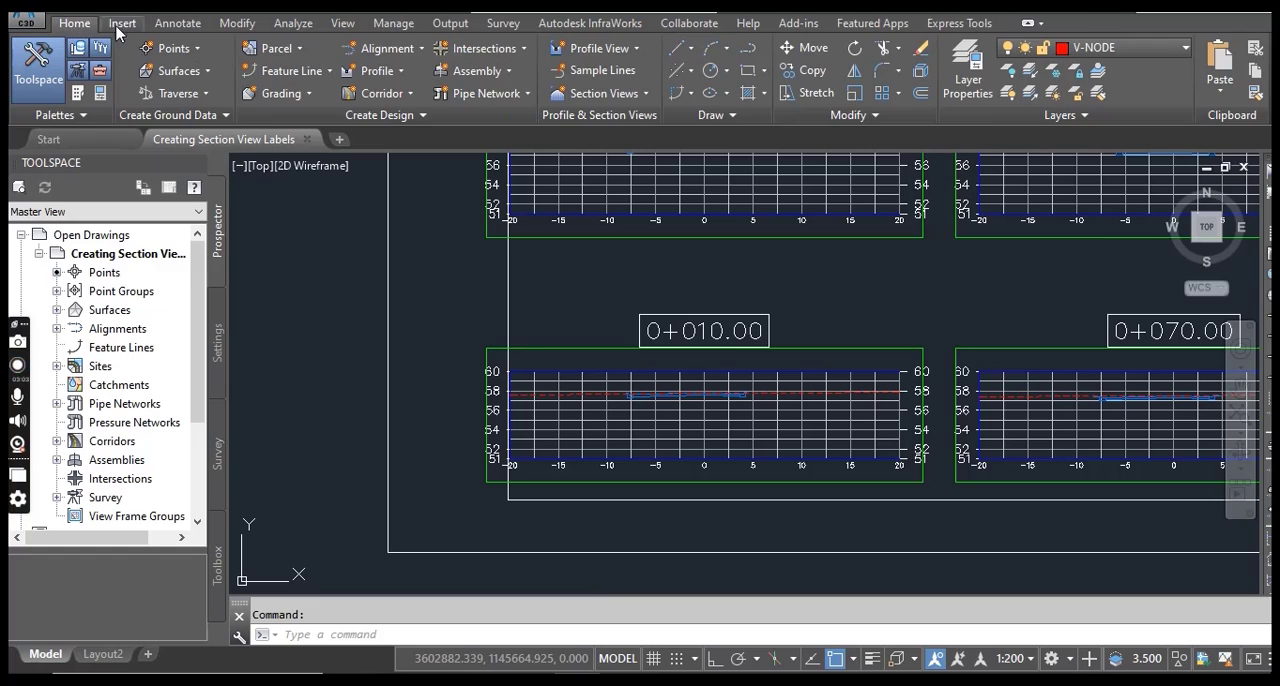
left_click(177, 23)
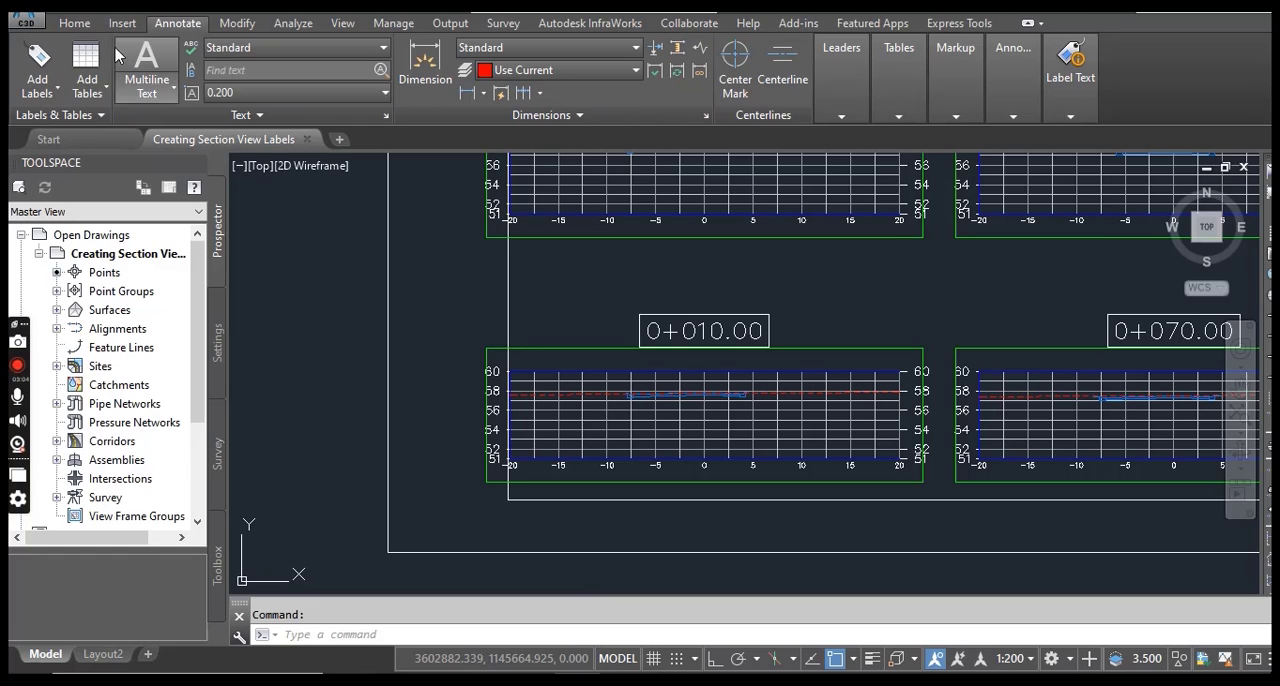
left_click(36, 66)
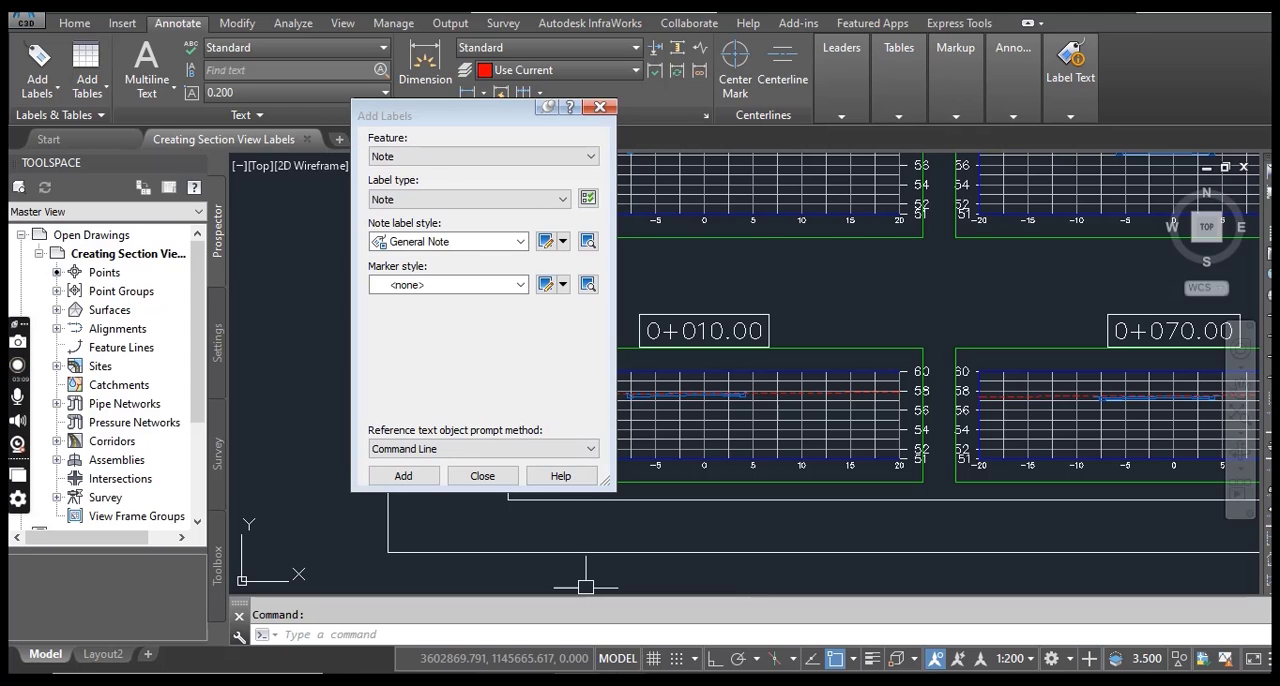
Following the PDF exercise, set the label feature to Section View and the label type to Offset Elevation.
left_click(631, 673)
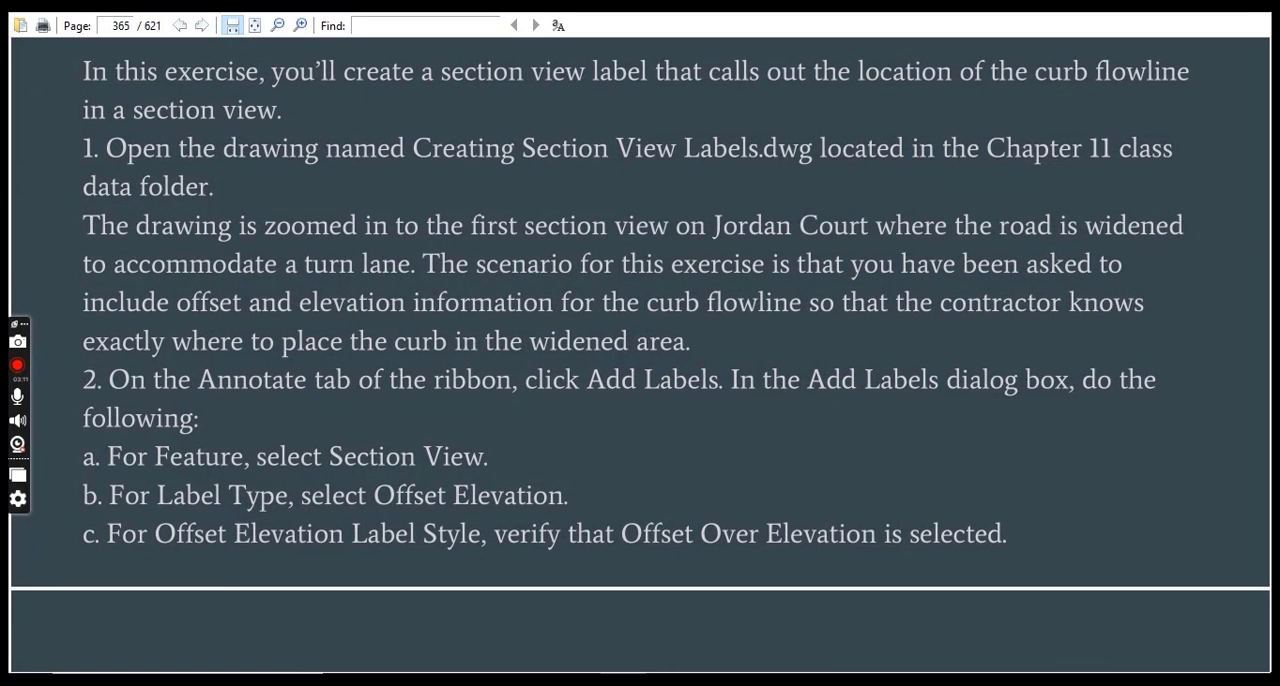
left_click(631, 673)
left_click(483, 156)
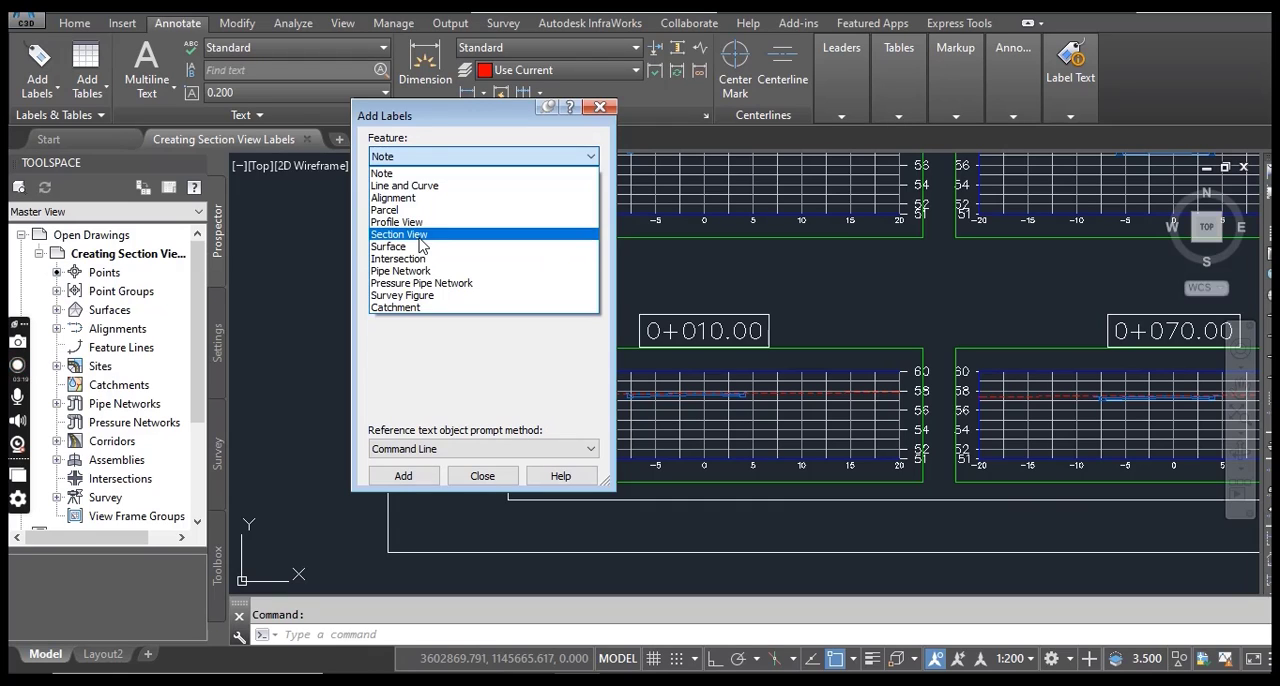
left_click(400, 234)
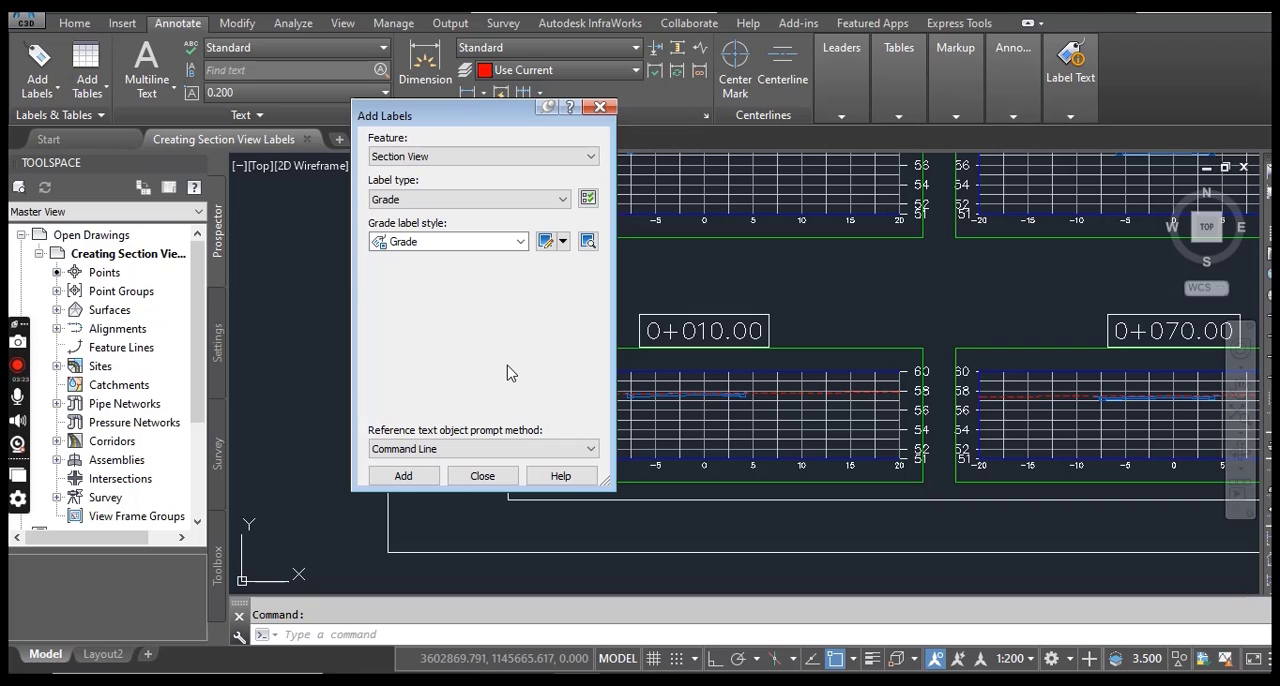
left_click(631, 673)
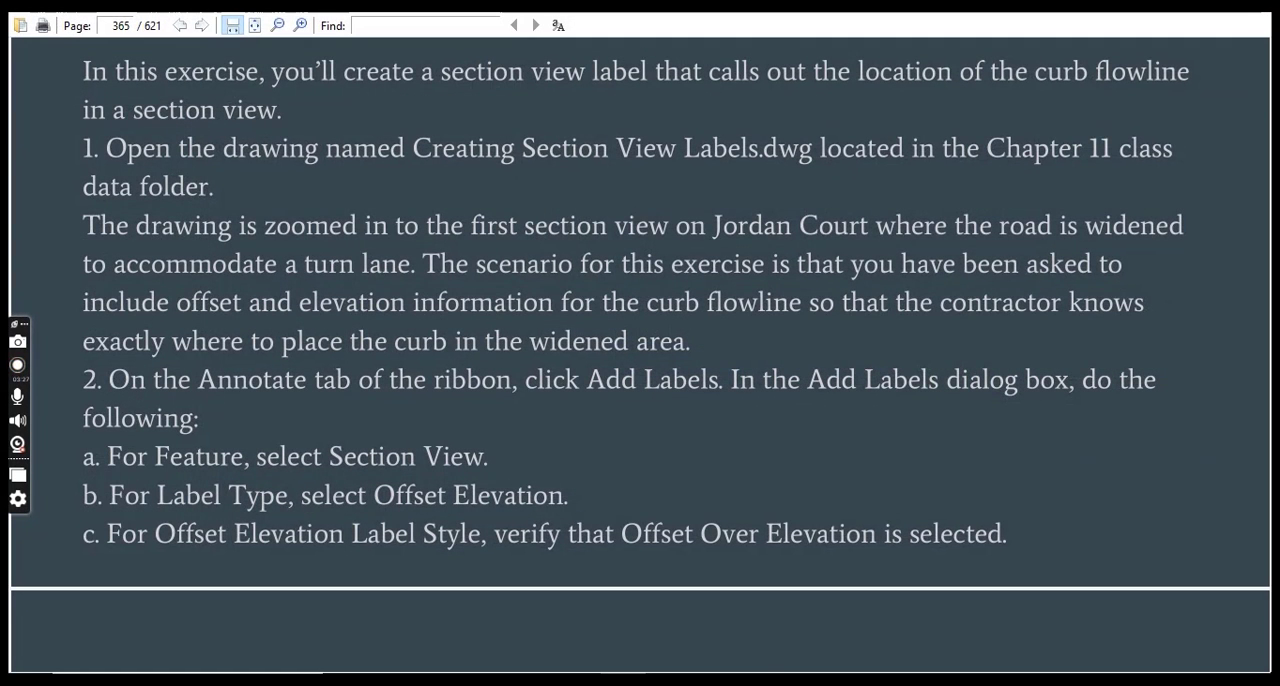
left_click(631, 673)
left_click(446, 200)
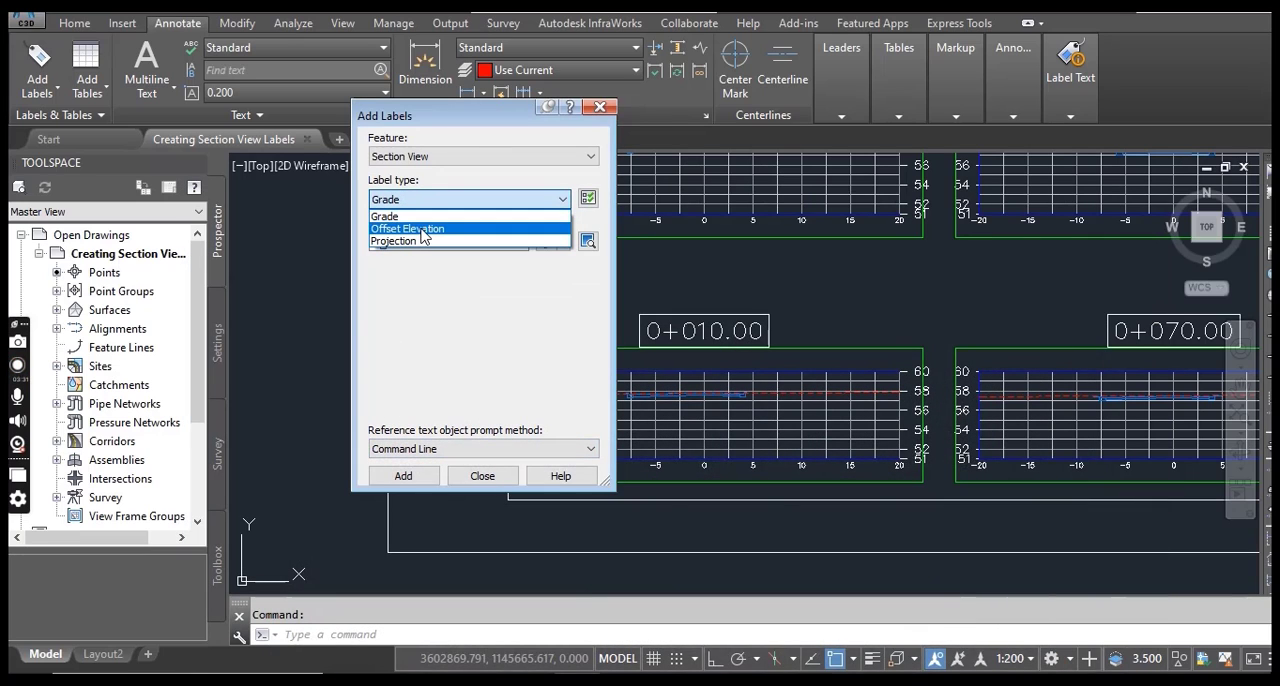
left_click(421, 229)
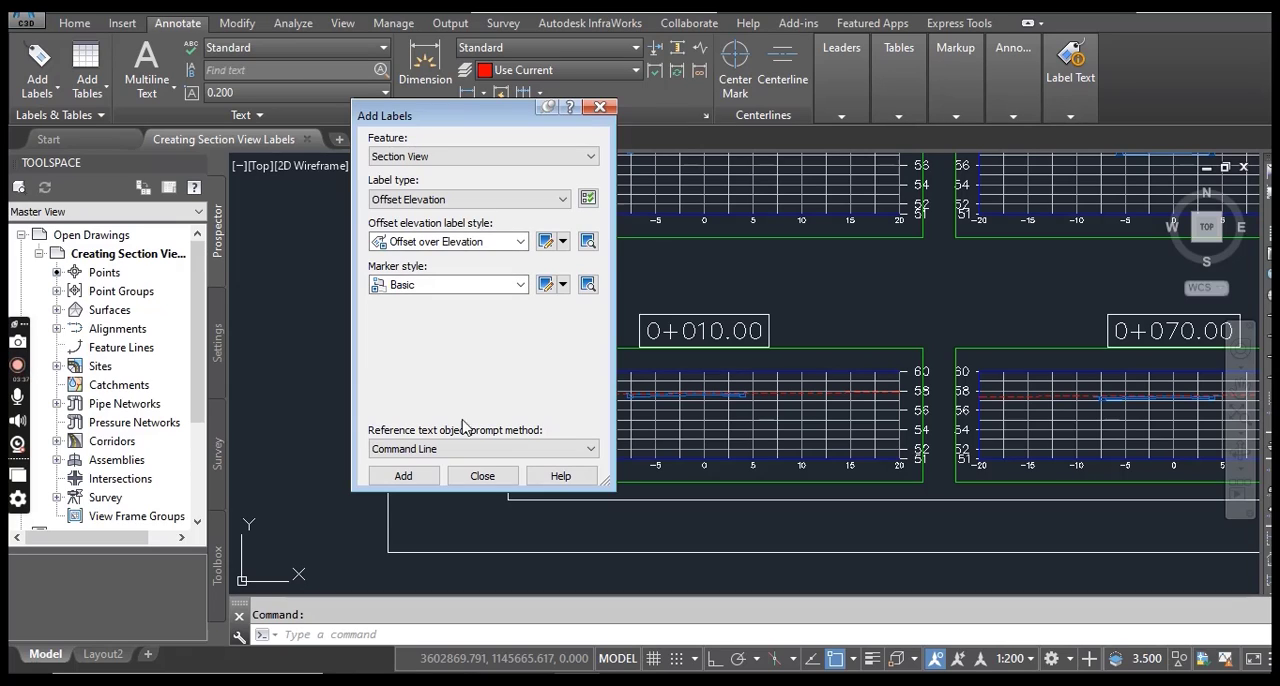
Consult the next exercise page in the PDF and choose Basic as the marker style for the offset elevation label.
left_click(621, 673)
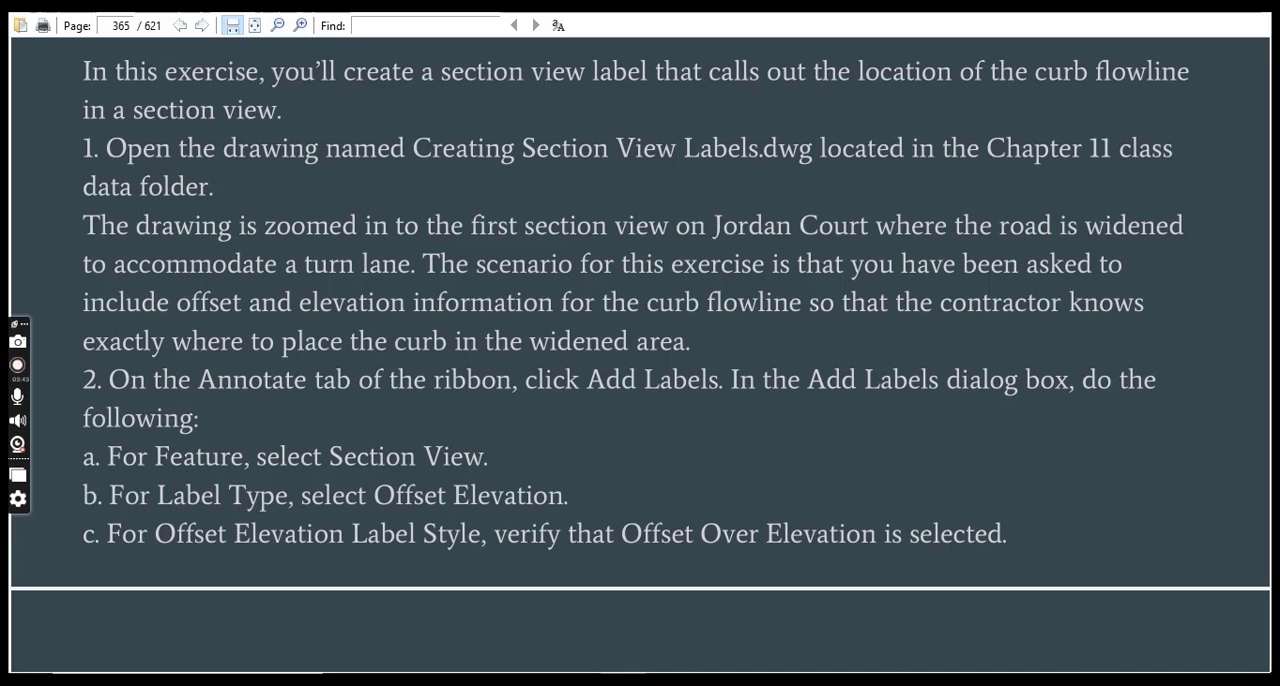
left_click(621, 674)
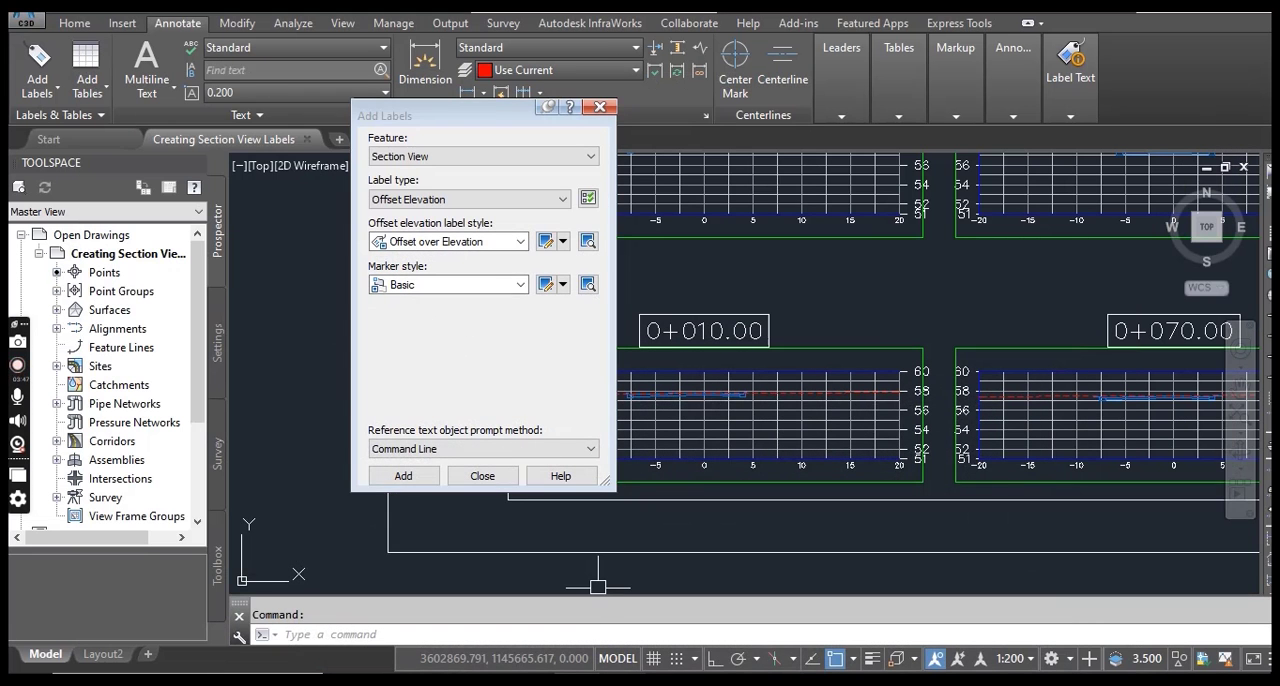
mouse_move(621, 680)
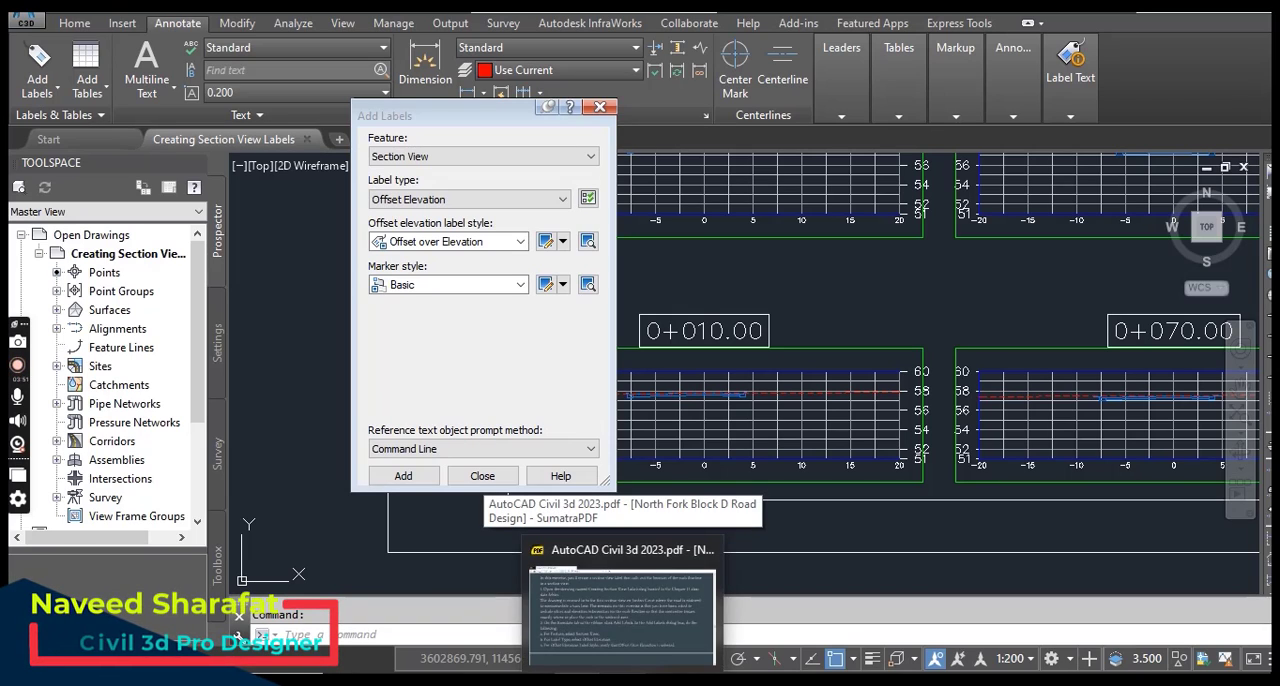
left_click(622, 615)
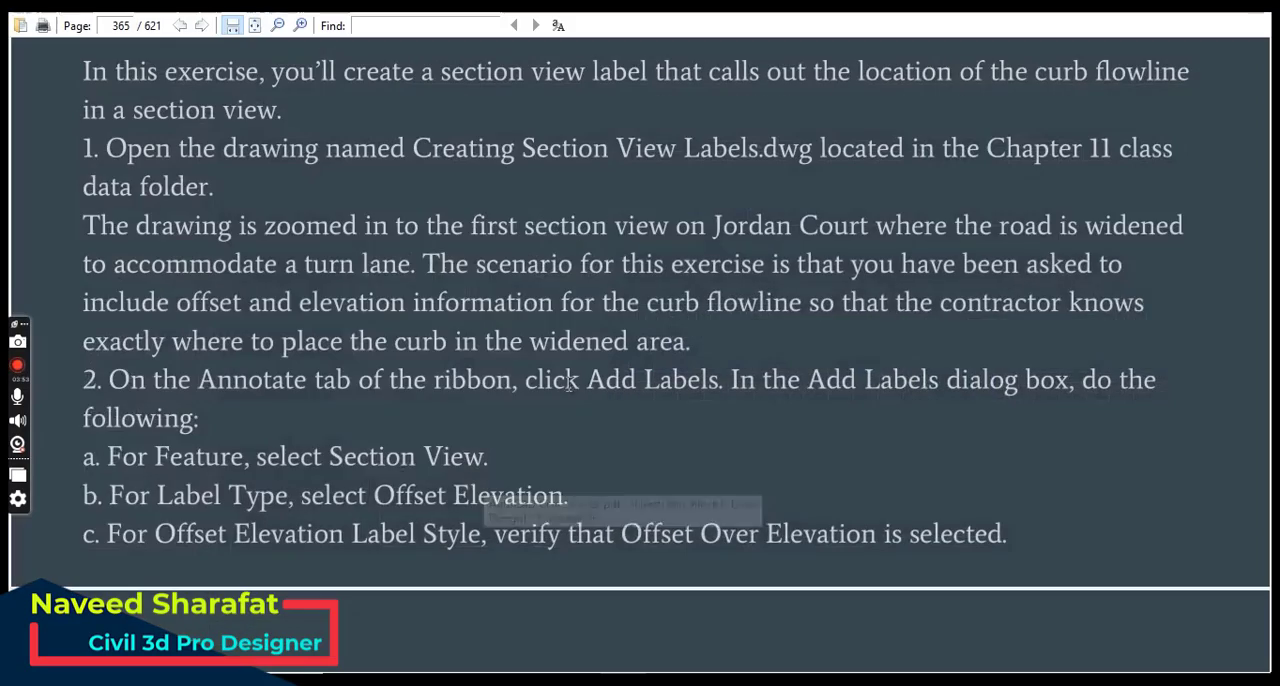
scroll(510, 365, "down", 5)
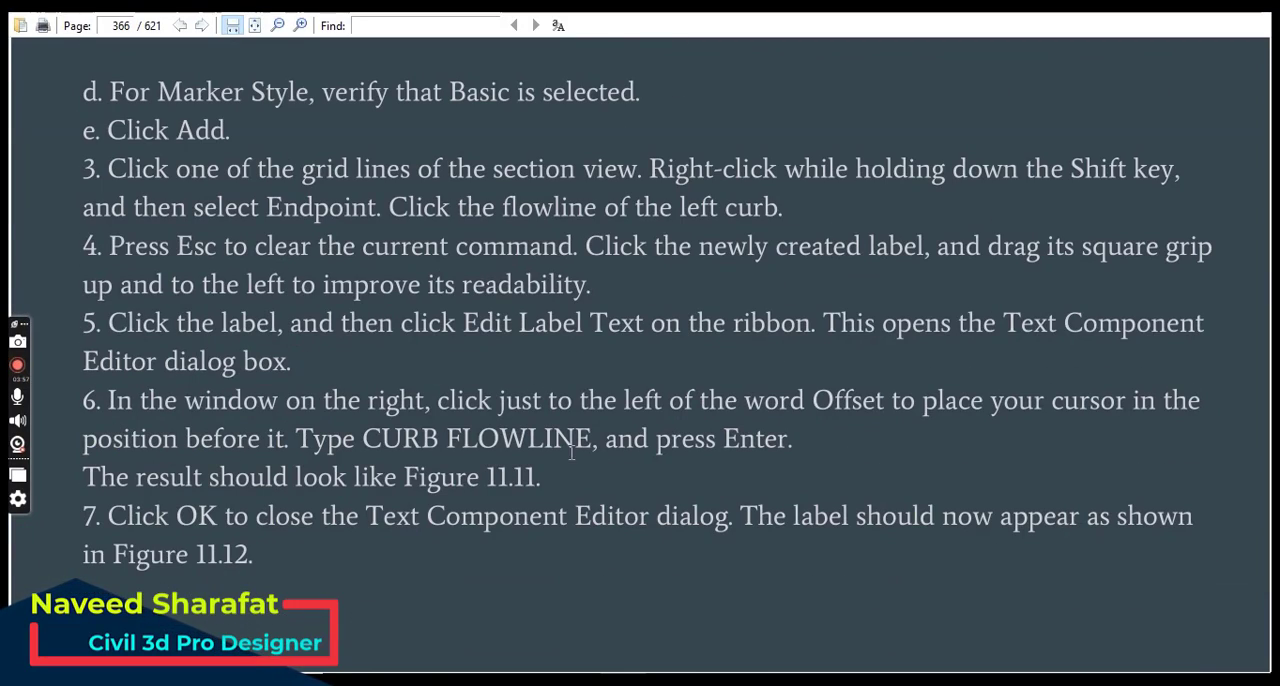
left_click(638, 679)
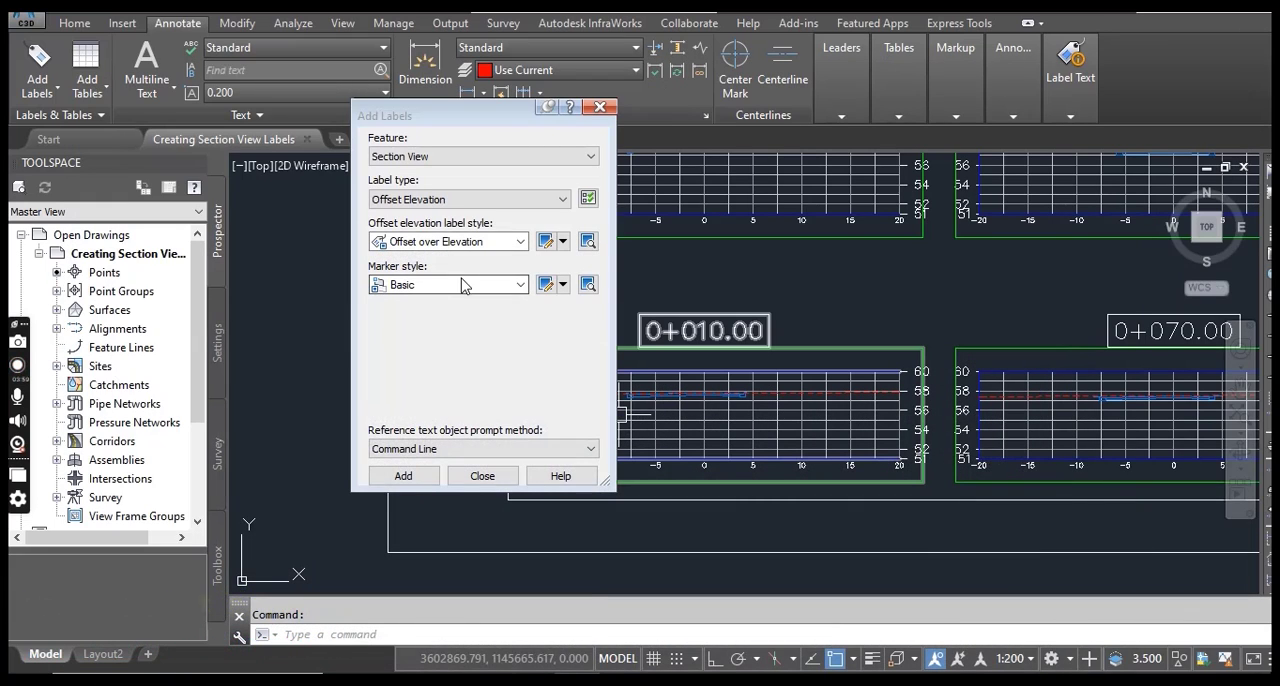
left_click(432, 287)
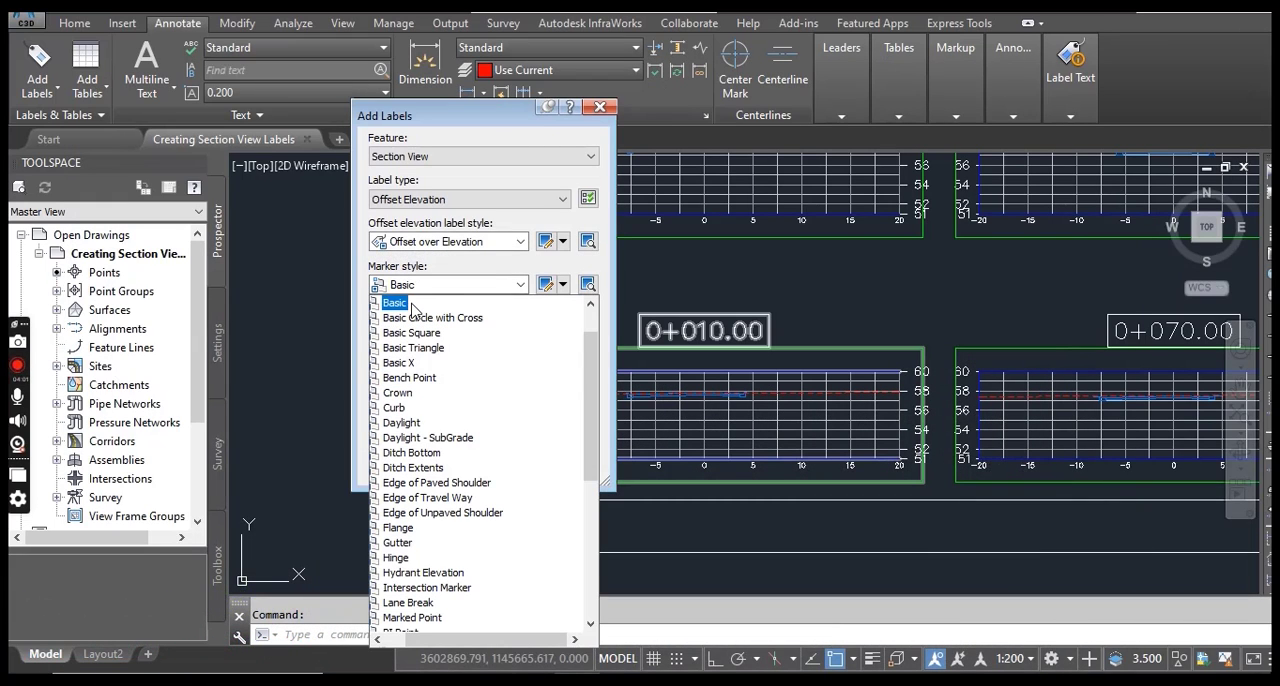
left_click(413, 312)
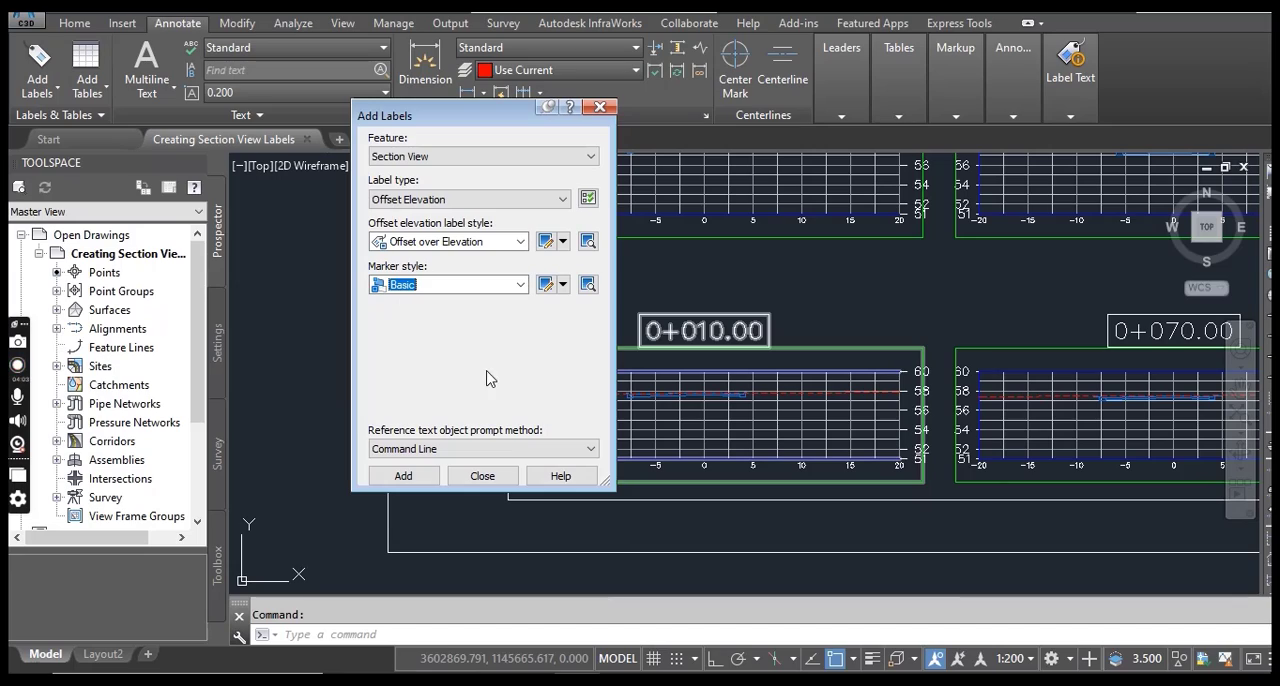
Check the exercise's labeling instructions in the PDF and start adding the offset elevation label in Civil 3D.
left_click(540, 679)
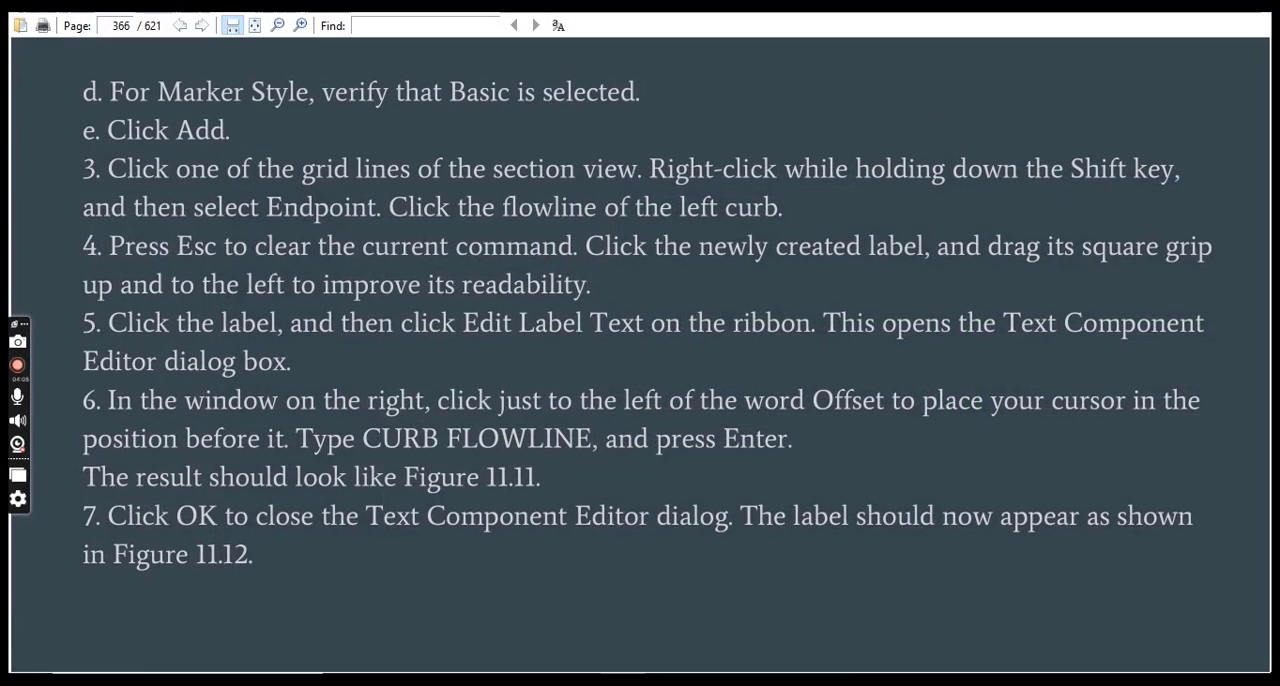
key("alt+Tab")
left_click(403, 476)
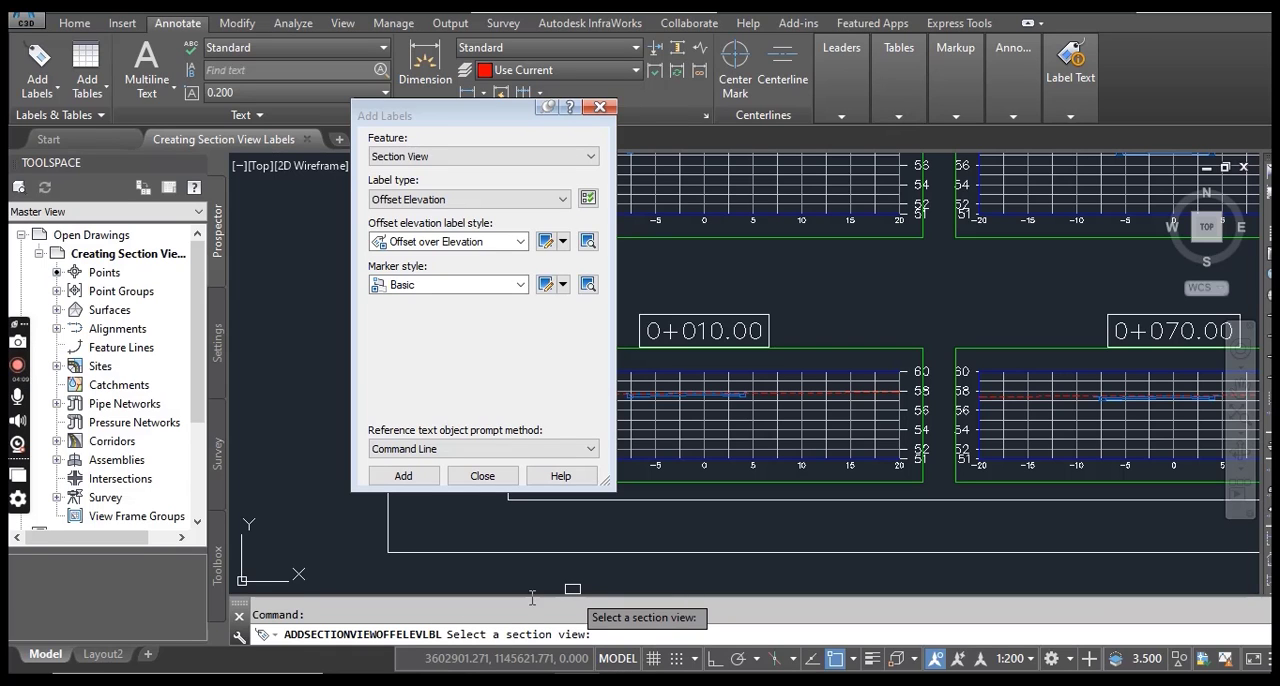
key("alt+Tab")
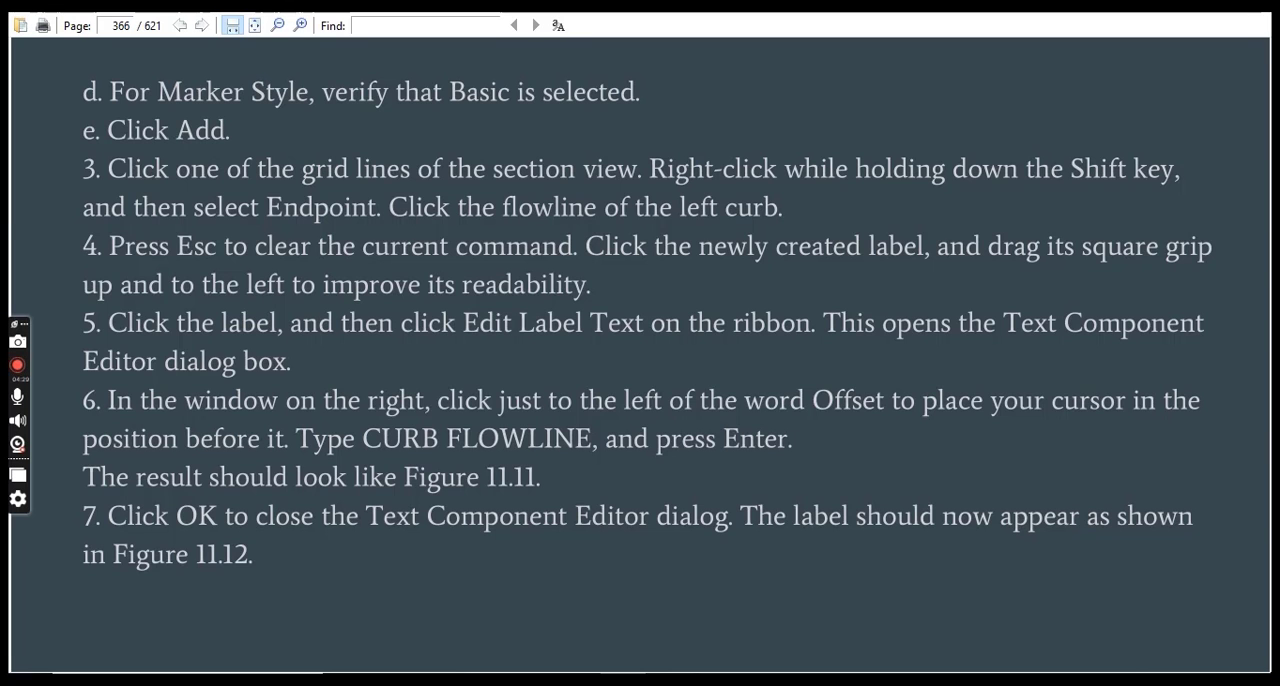
key("alt+Tab")
Try to pick the 0+010.00 section view with an Endpoint snap override.
middle_click_drag(697, 400, 890, 425)
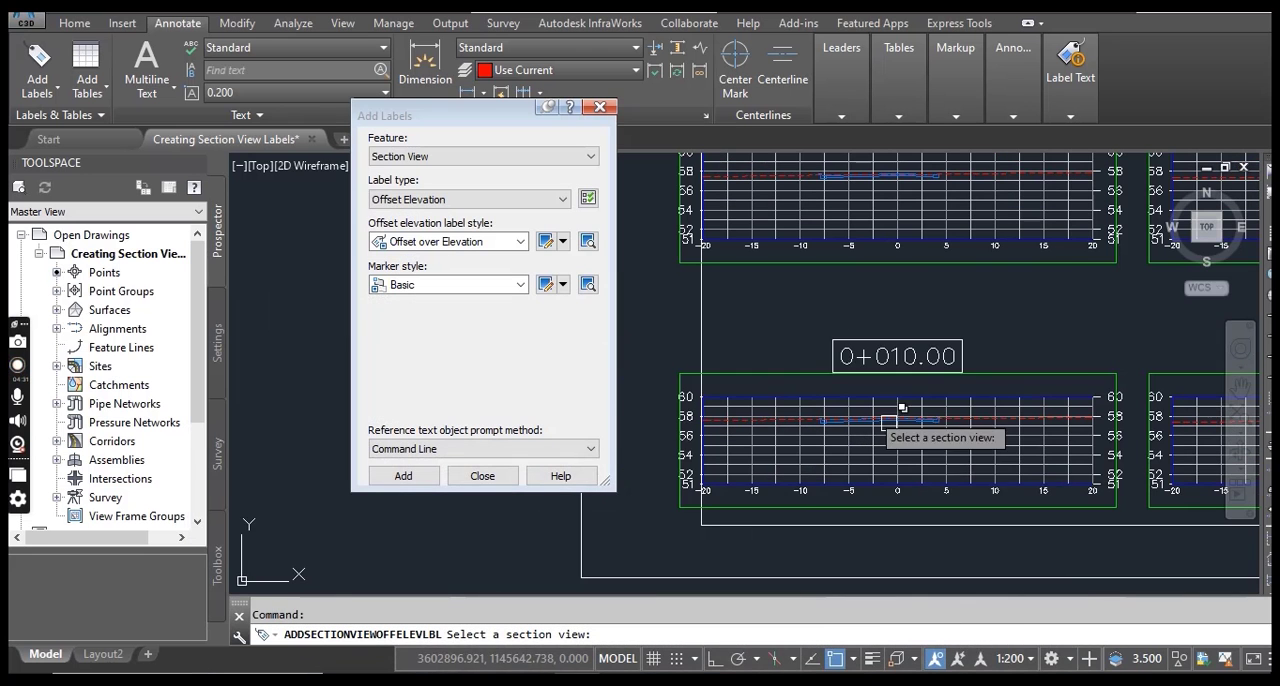
scroll(864, 445, "up", 6)
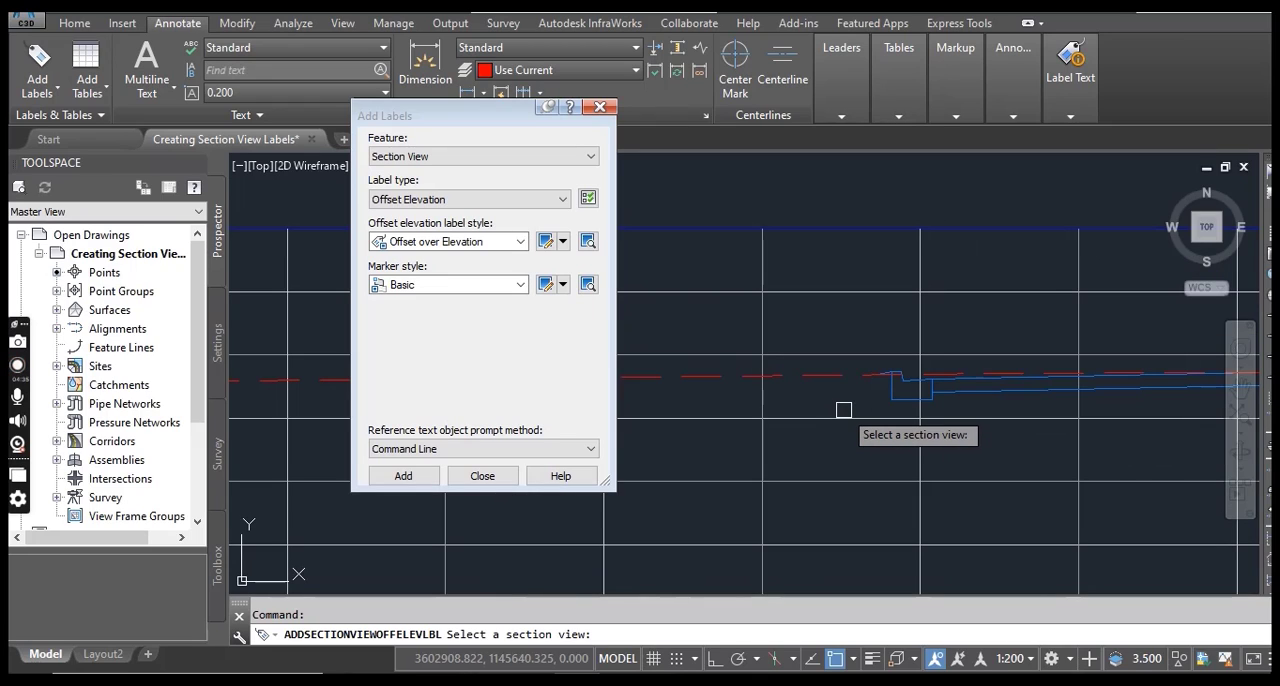
right_click(846, 420, "shift")
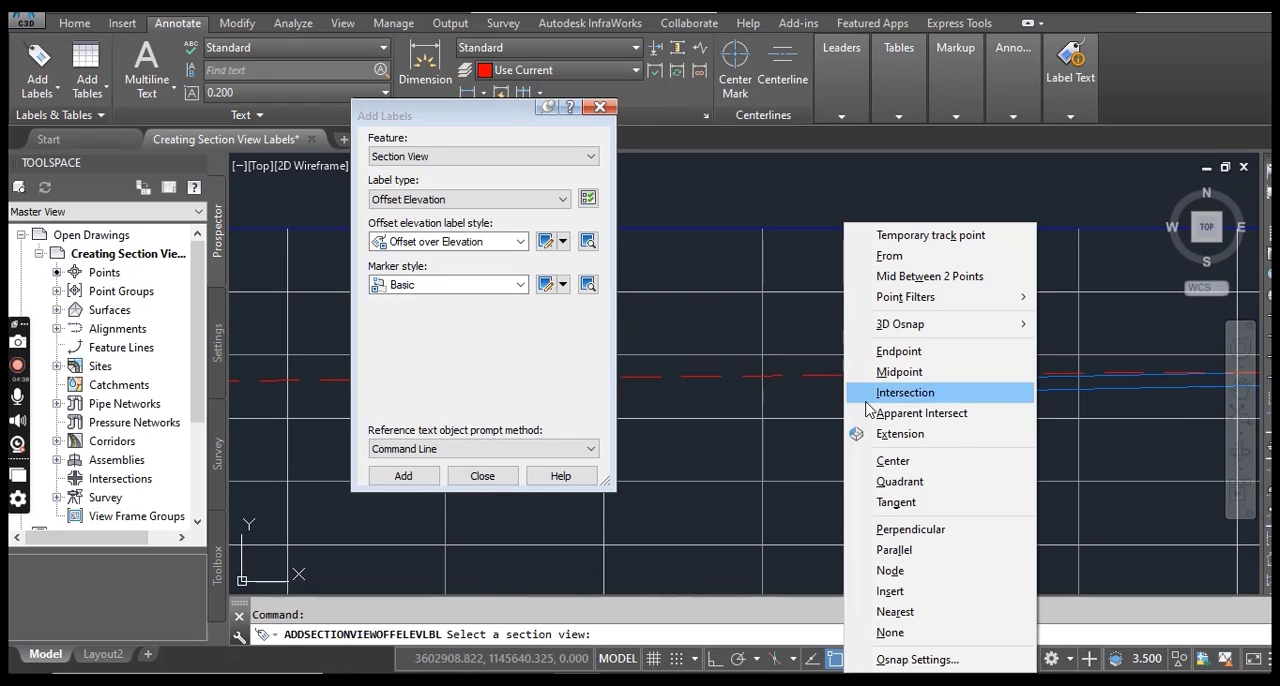
left_click(890, 352)
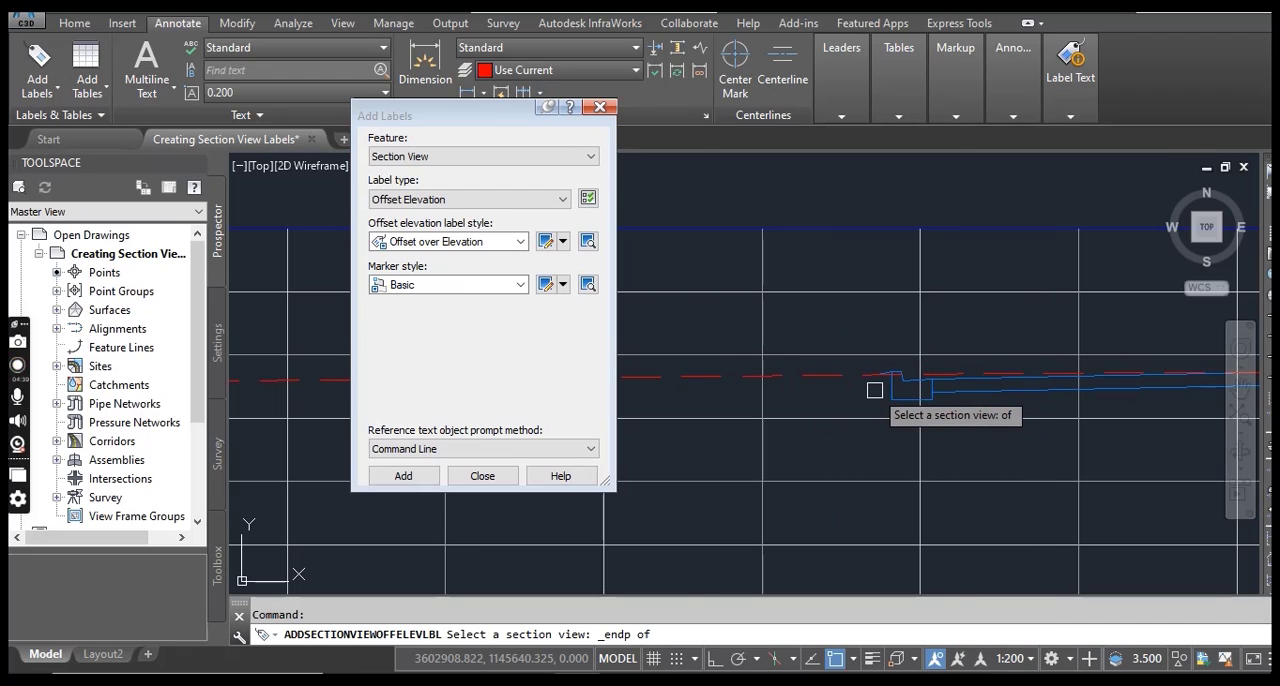
scroll(869, 389, "up", 2)
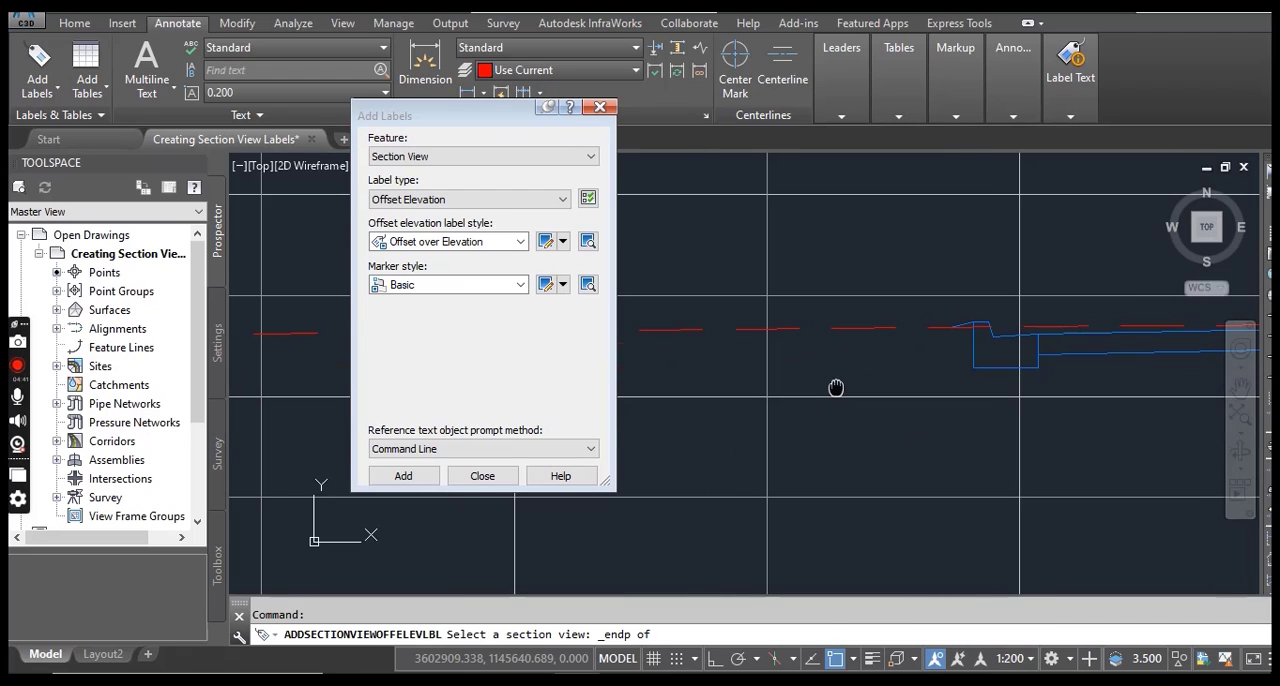
scroll(834, 383, "up", 2)
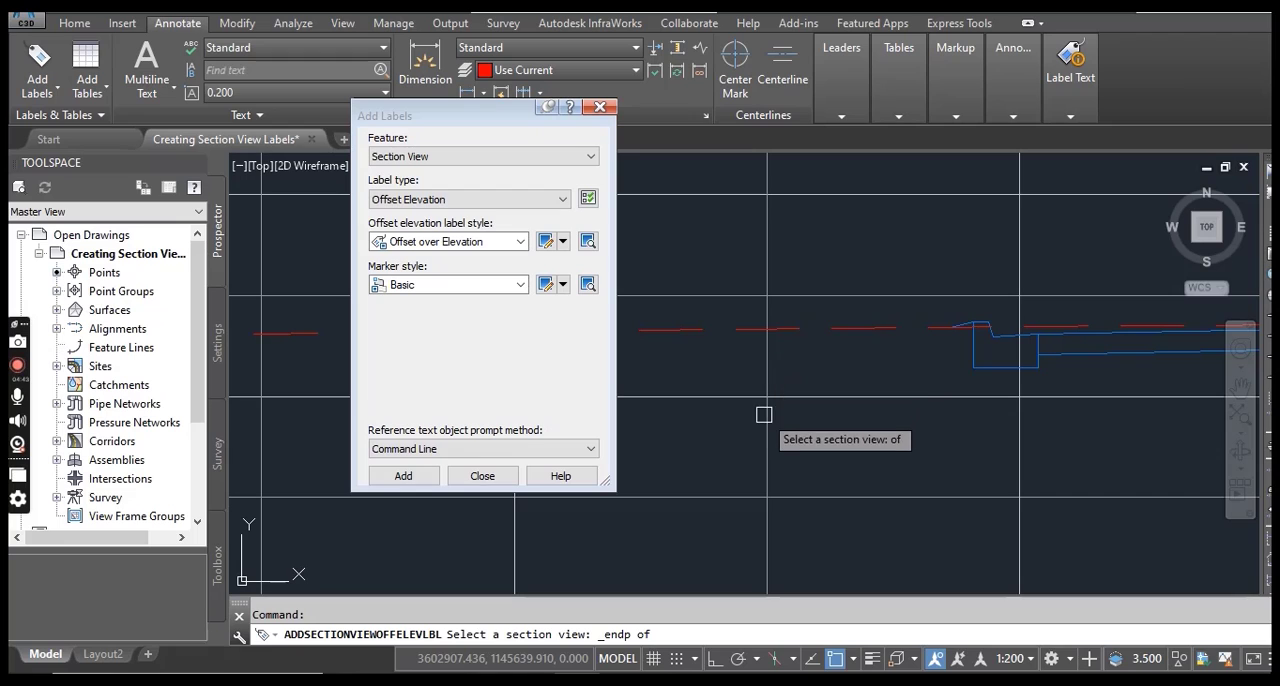
scroll(766, 423, "down", 3)
scroll(766, 440, "up", 4)
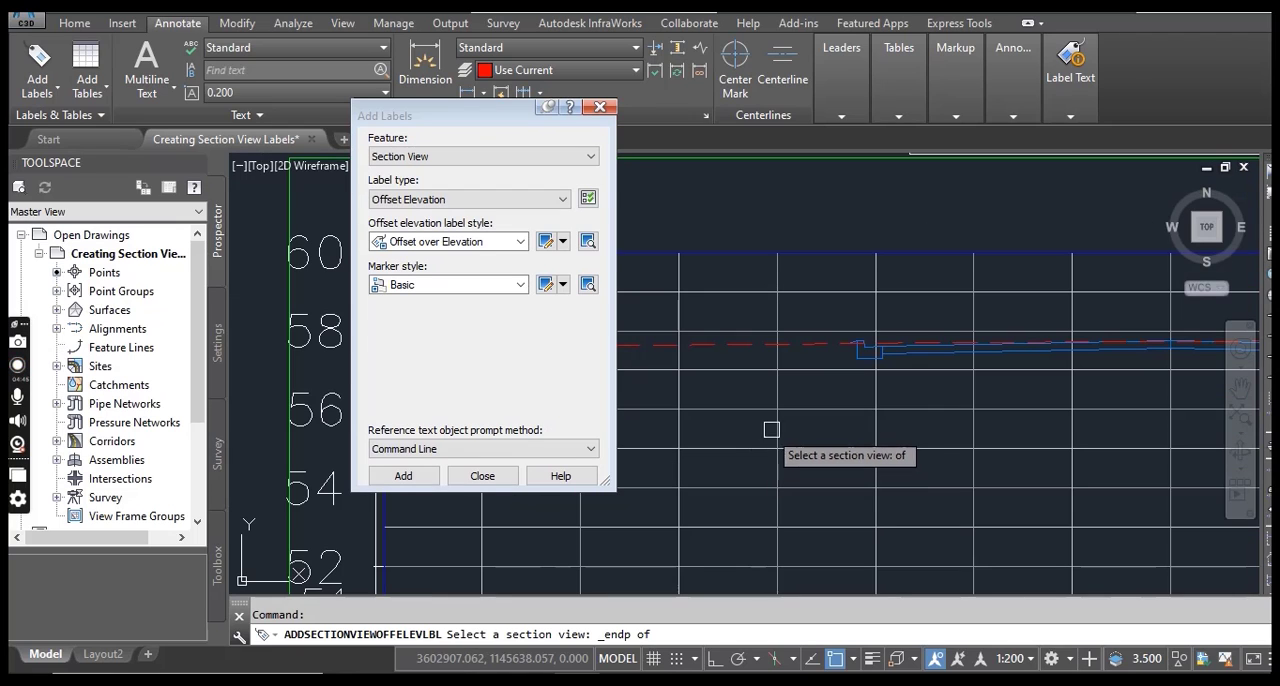
left_click(778, 429)
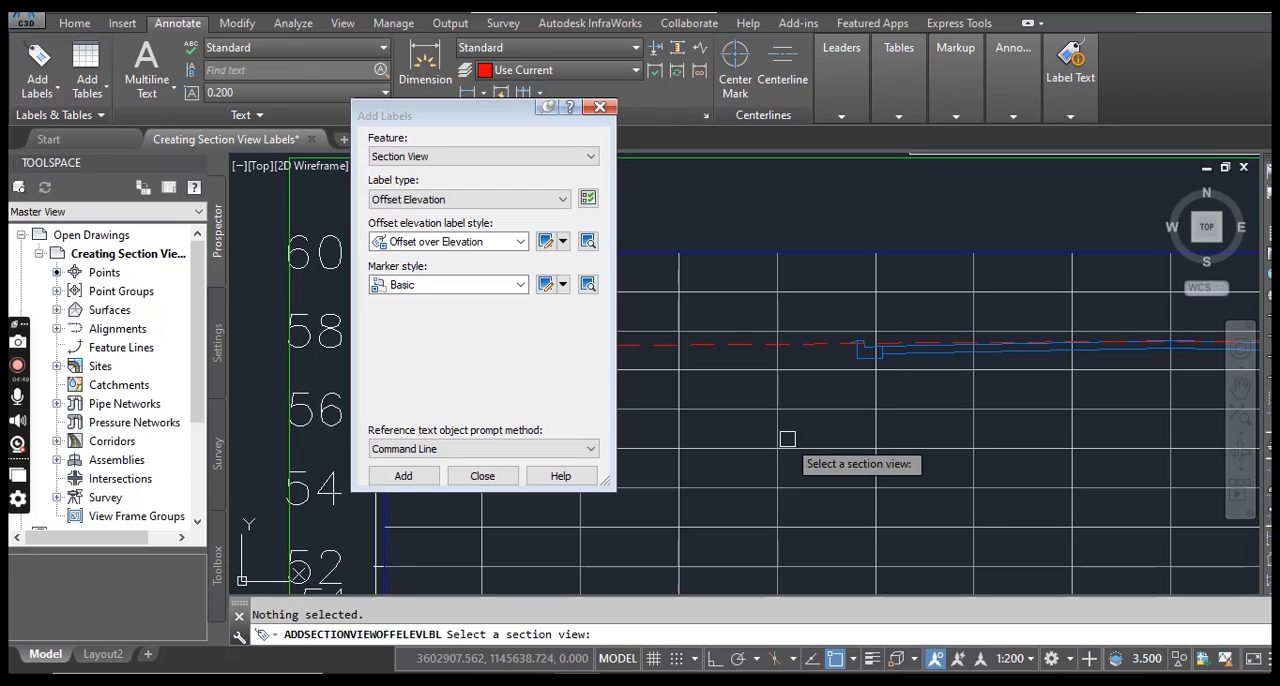
Select the 0+010.00 section view by a grid line and place an offset elevation label at the left curb's outer endpoint.
left_click(783, 434)
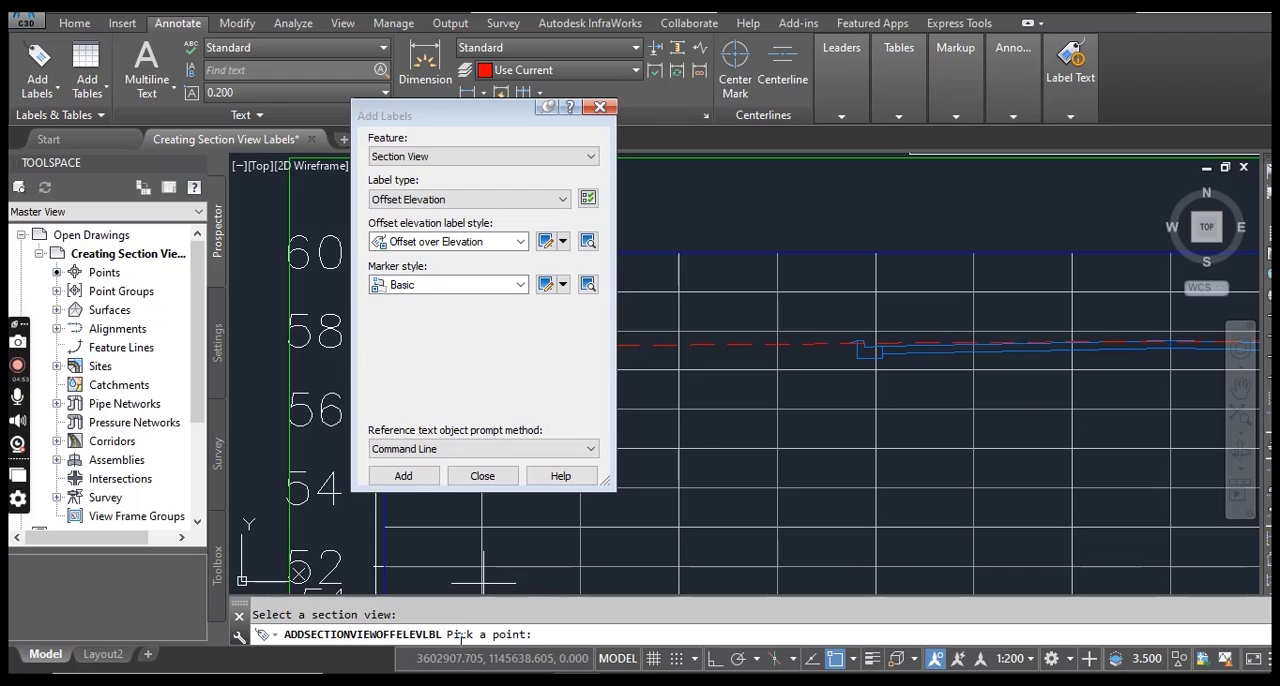
scroll(822, 385, "up", 4)
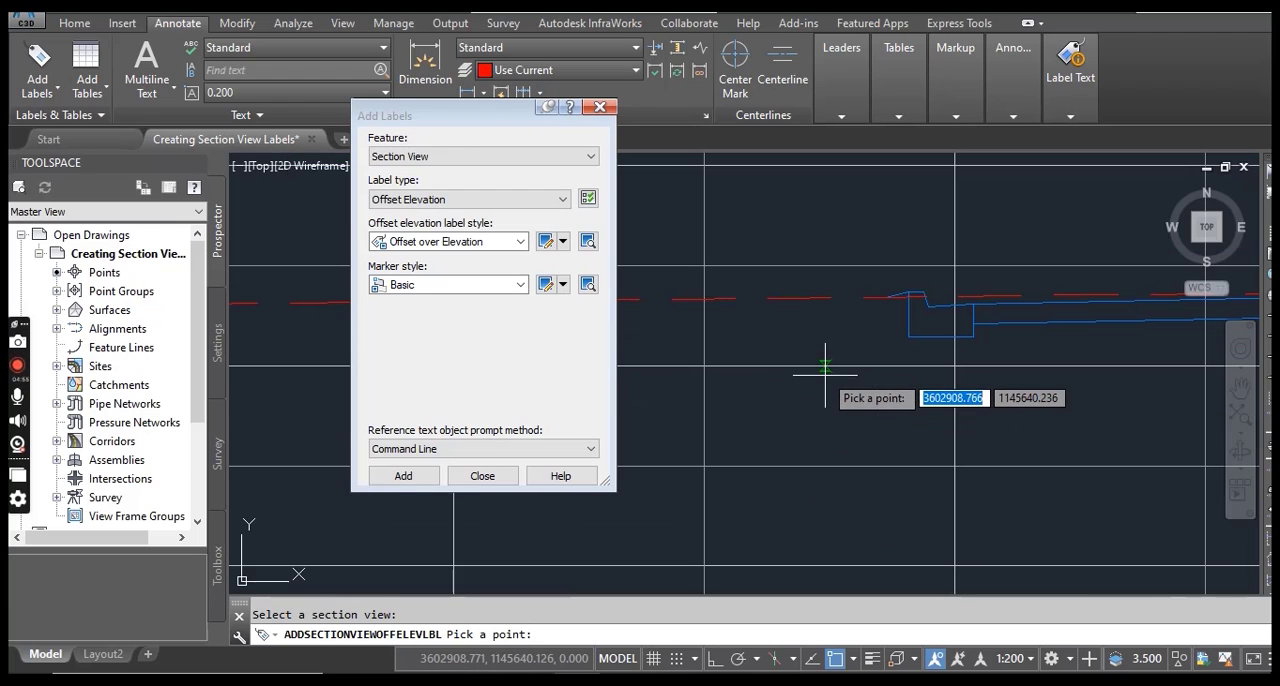
right_click(818, 392, "shift")
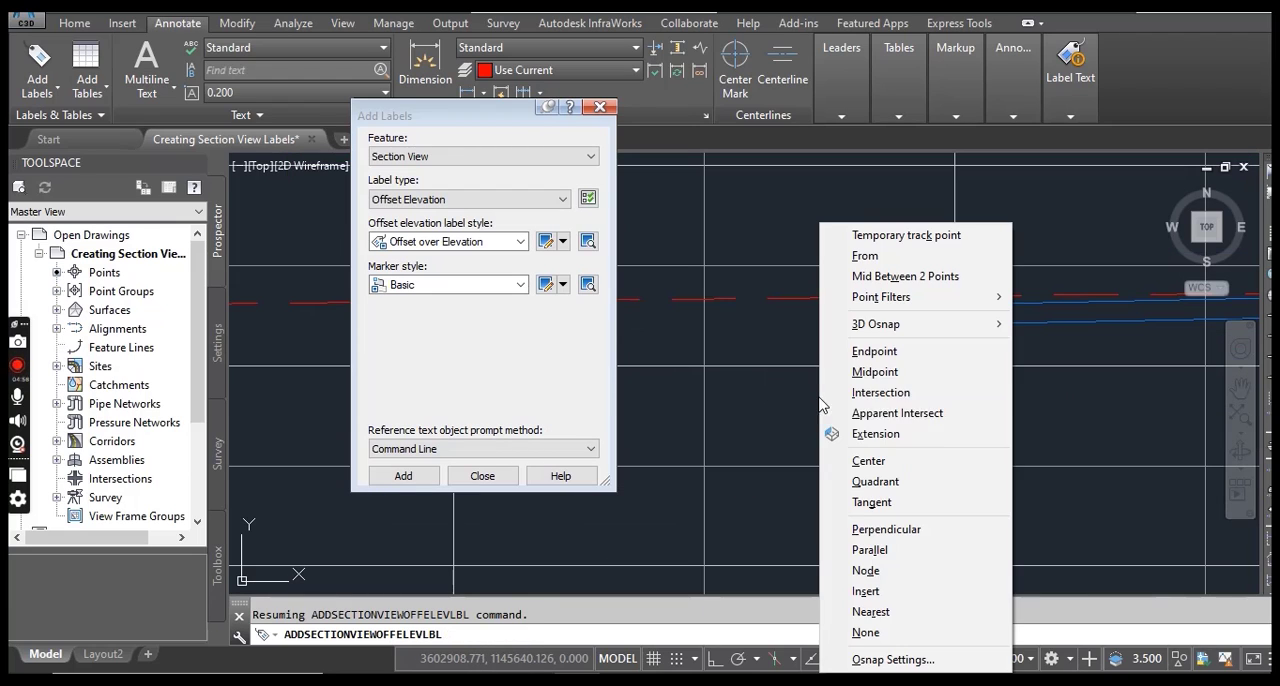
left_click(875, 352)
scroll(890, 280, "up", 3)
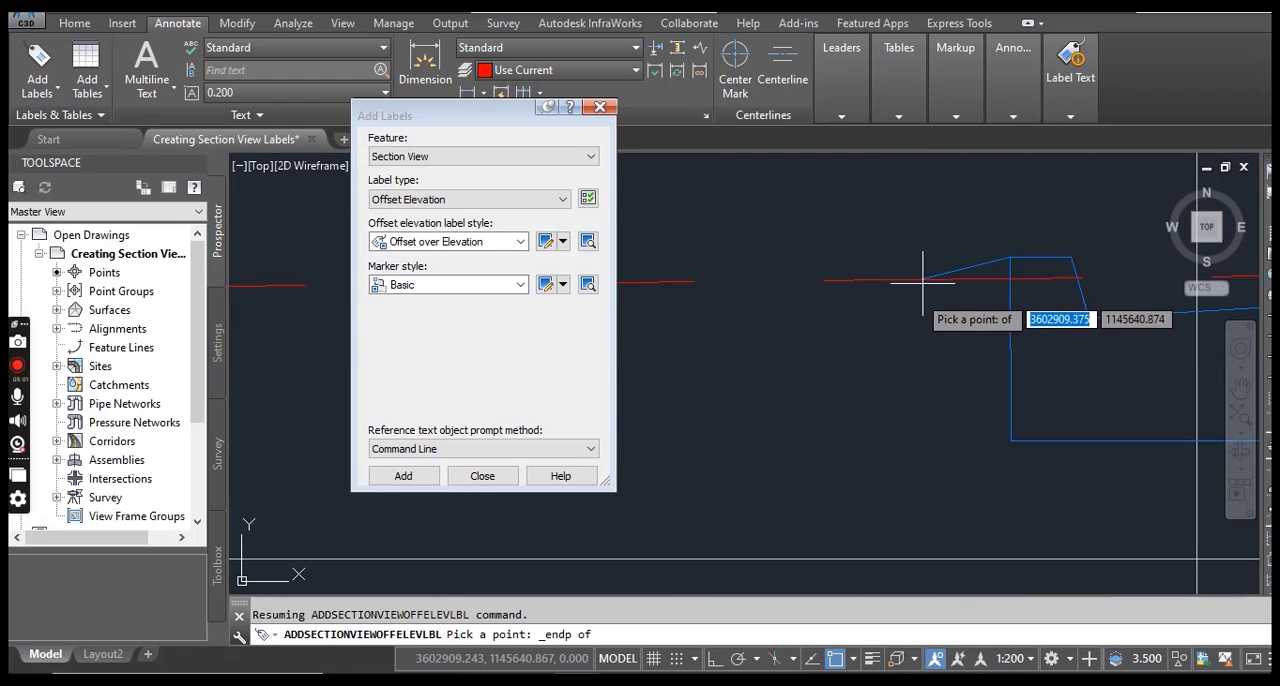
left_click(922, 281)
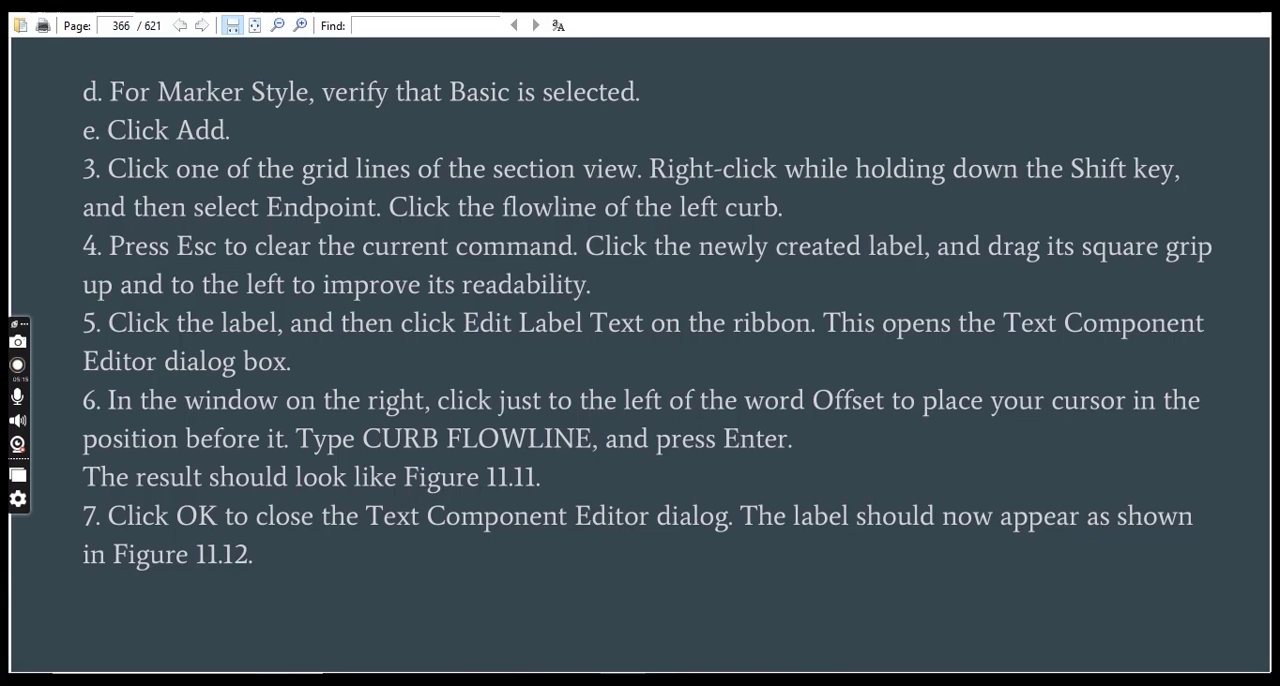
key("alt+Tab")
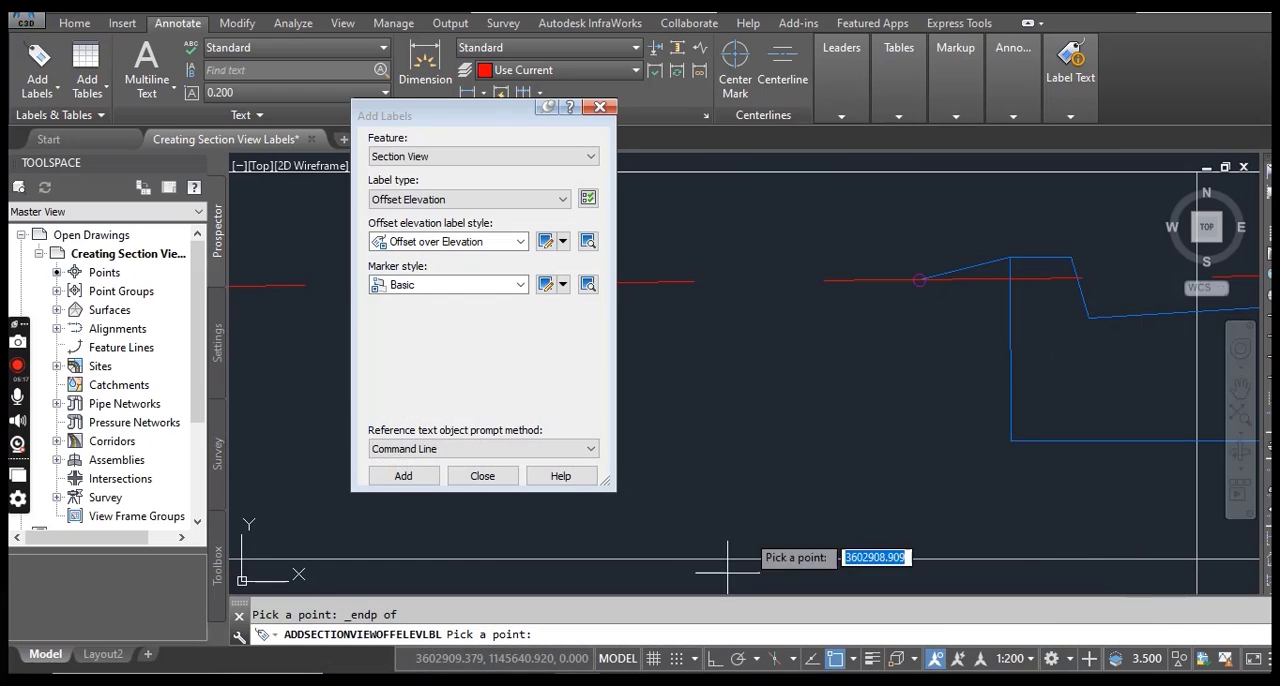
scroll(800, 387, "down", 3)
scroll(811, 450, "down", 2)
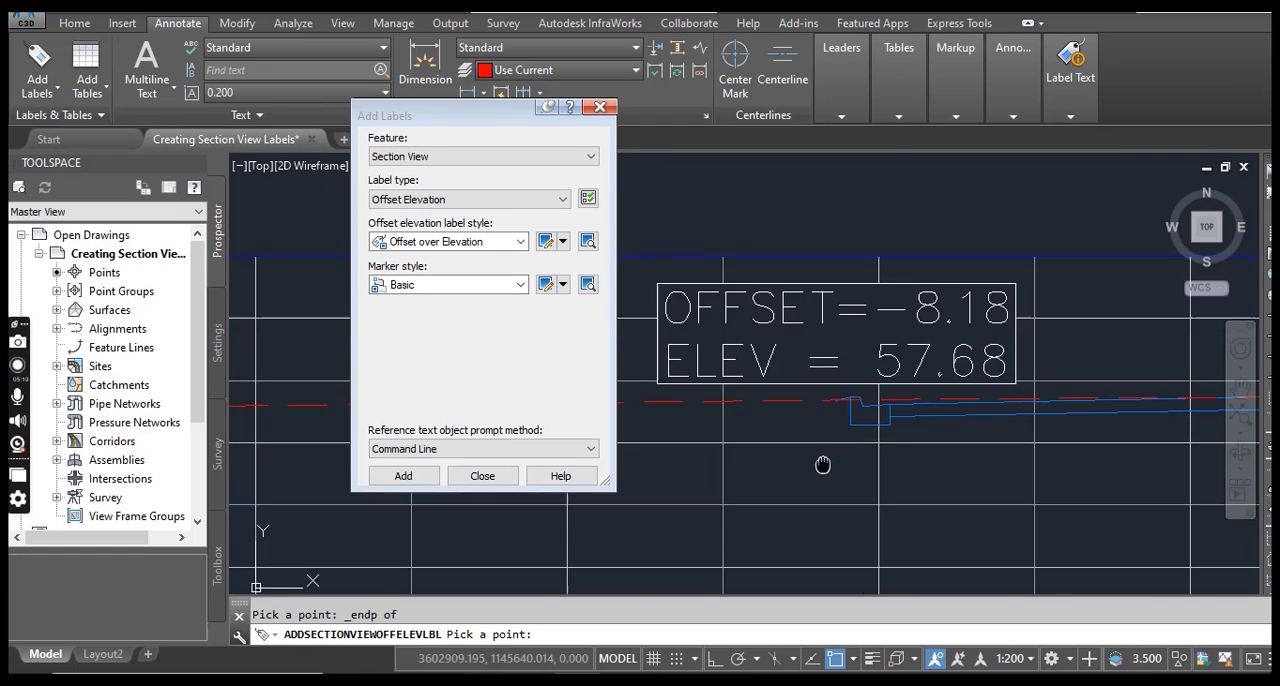
Place a second offset elevation label at the outer end of the right curb in the 0+010.00 section view.
scroll(915, 420, "up", 3)
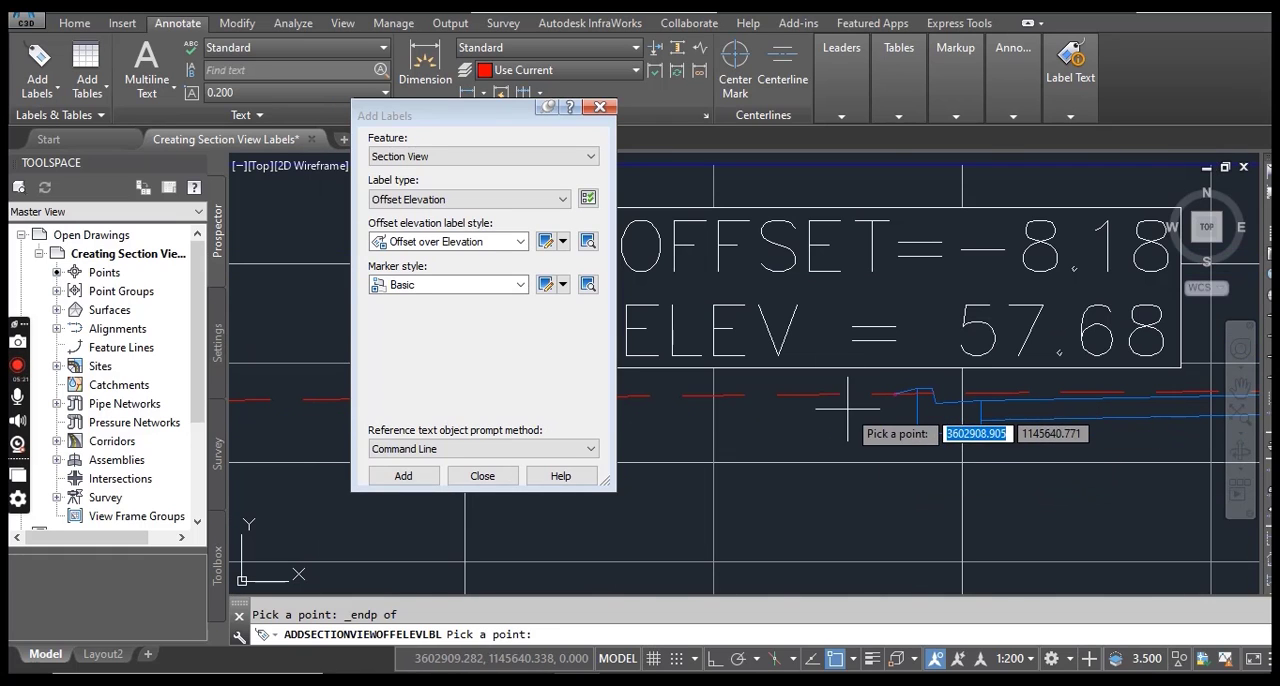
scroll(855, 397, "down", 7)
scroll(1038, 438, "up", 4)
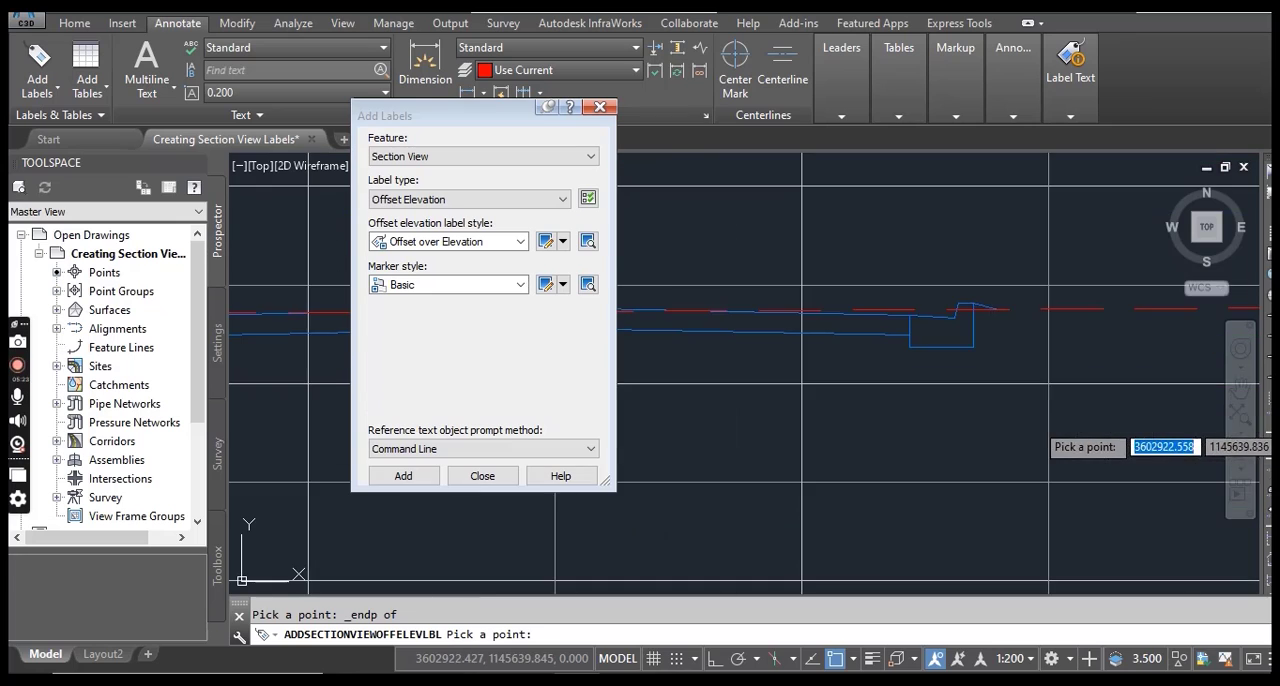
scroll(1040, 430, "up", 3)
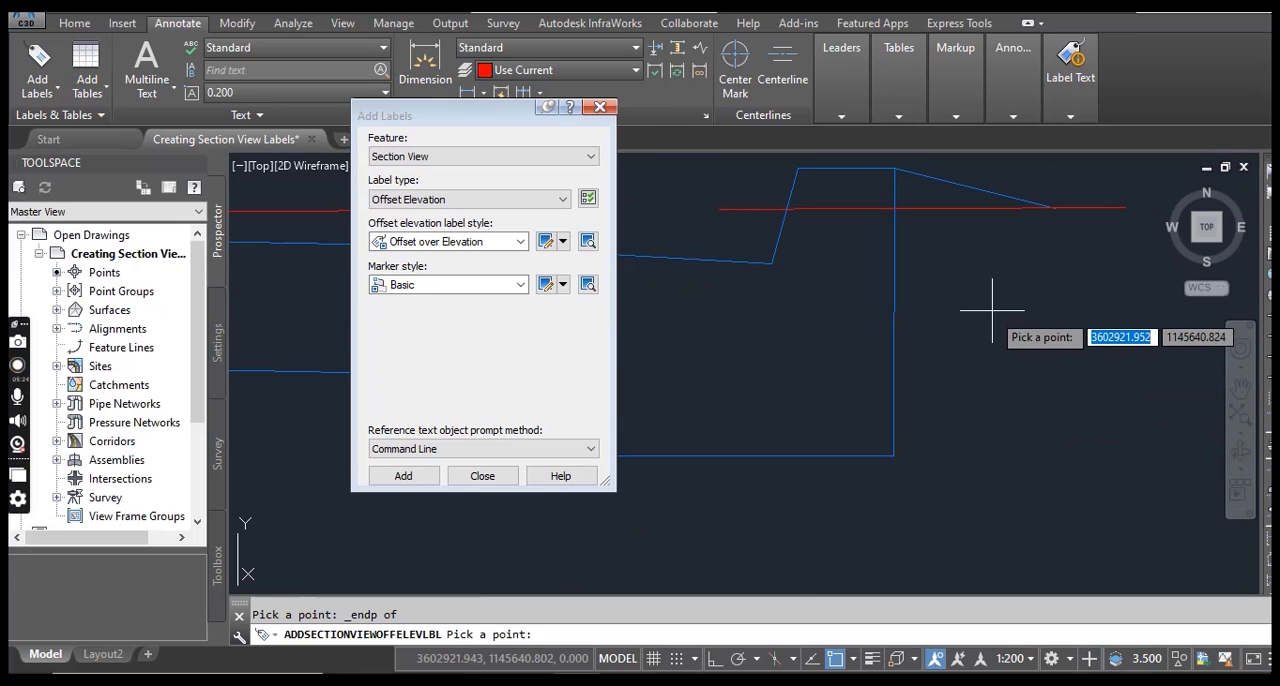
left_click(1054, 206)
scroll(1050, 430, "down", 5)
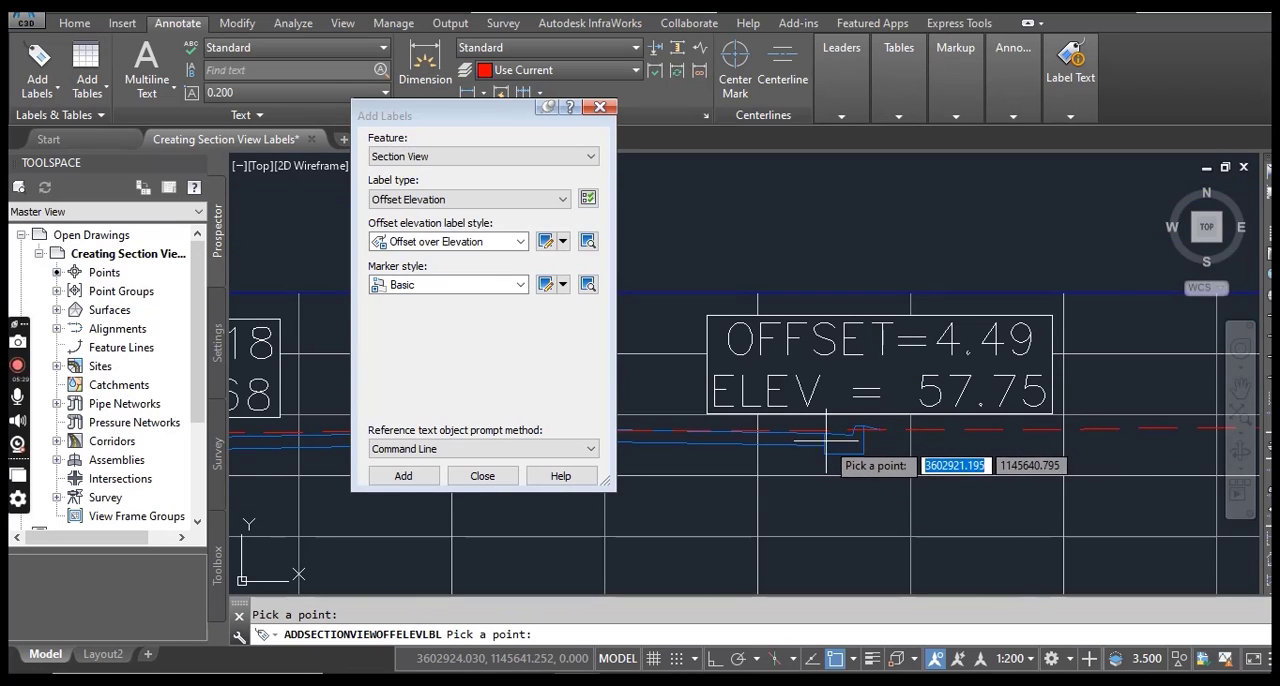
scroll(900, 440, "down", 4)
middle_click_drag(882, 447, 955, 431)
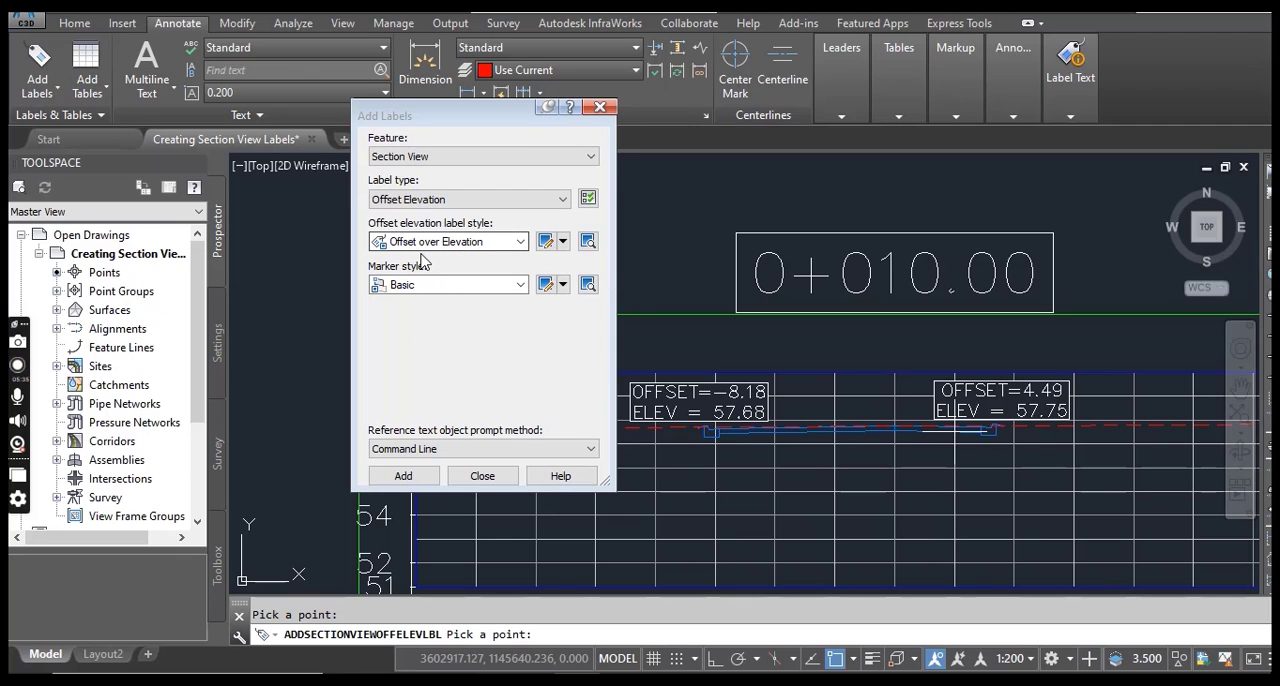
End the label placement command and consult the PDF for the instructions on moving the new label.
scroll(1013, 438, "up", 2)
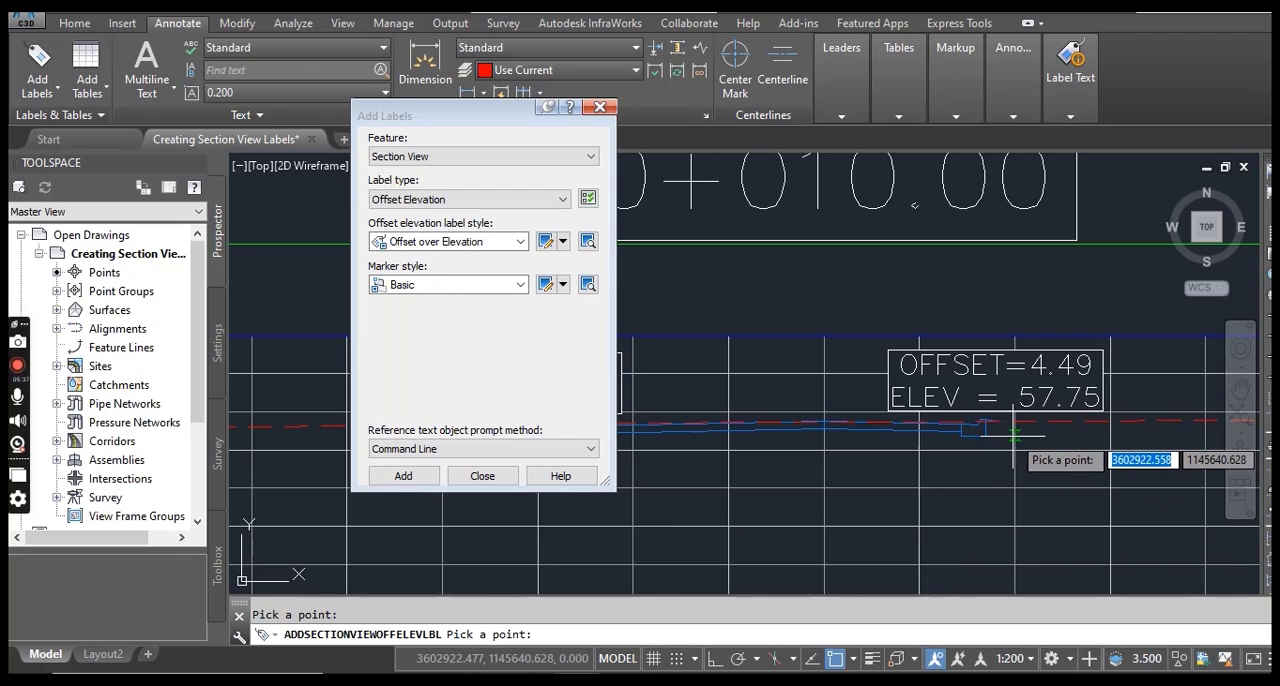
scroll(988, 455, "up", 3)
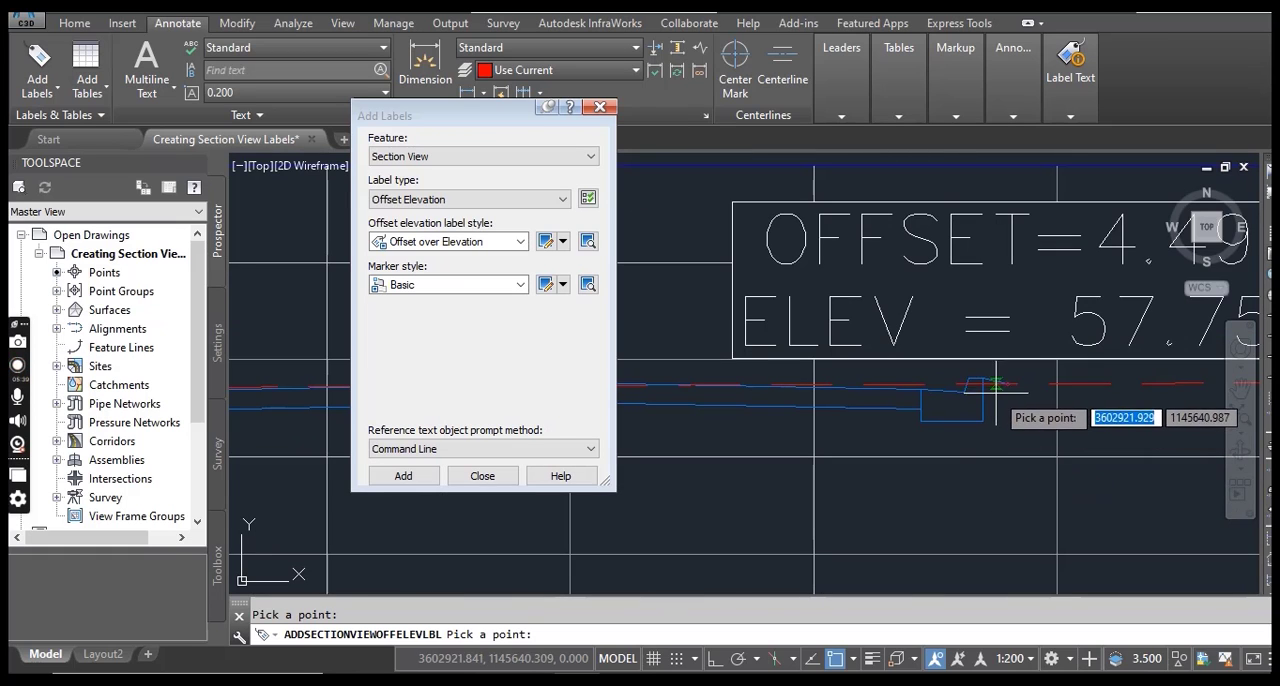
scroll(985, 480, "down", 2)
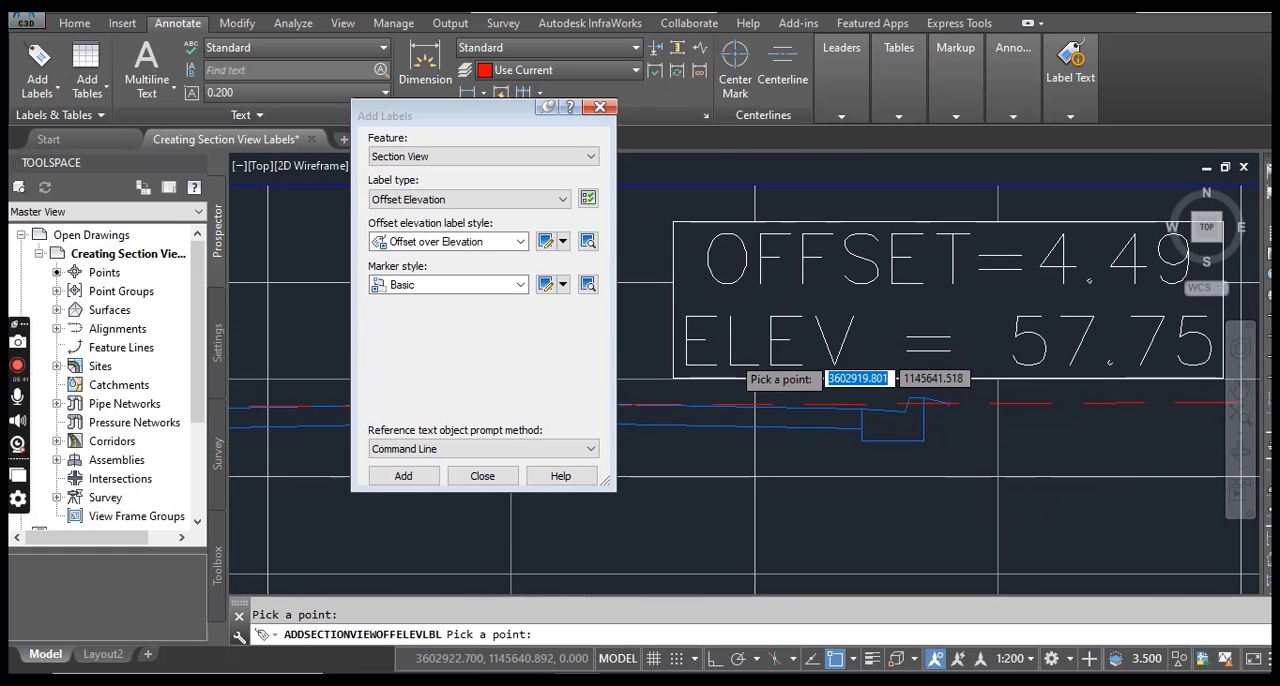
scroll(800, 450, "down", 2)
middle_click_drag(861, 470, 956, 484)
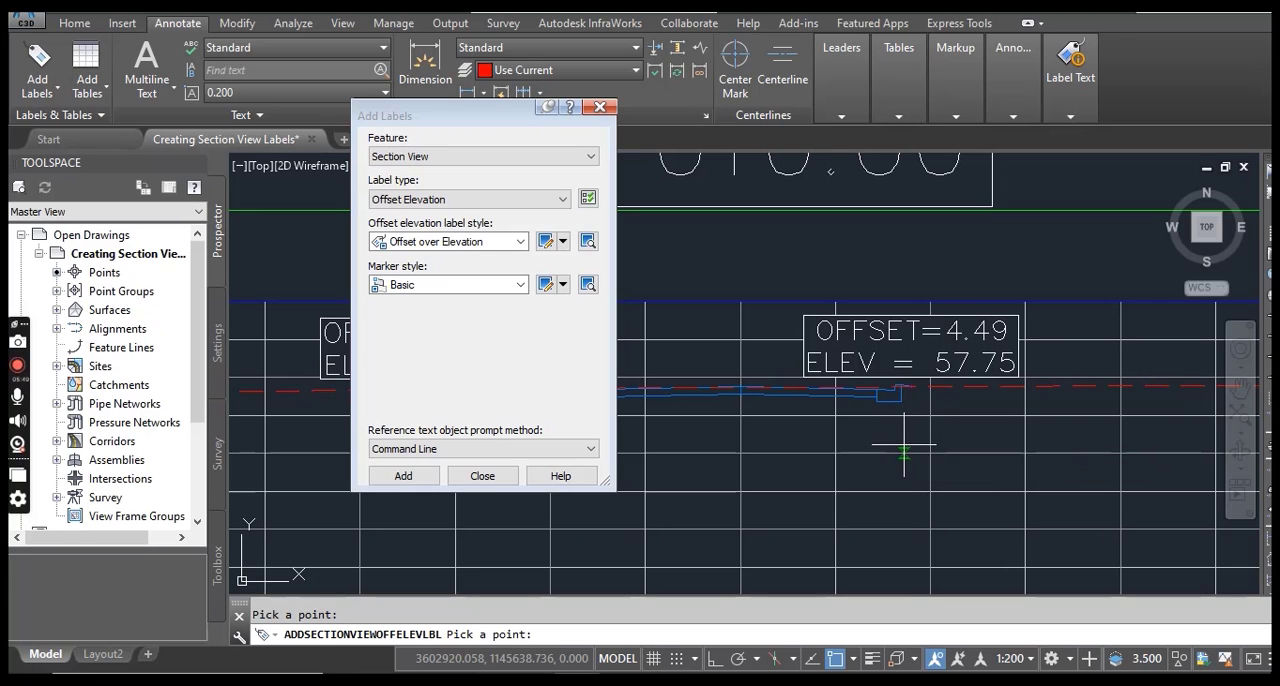
key("Escape")
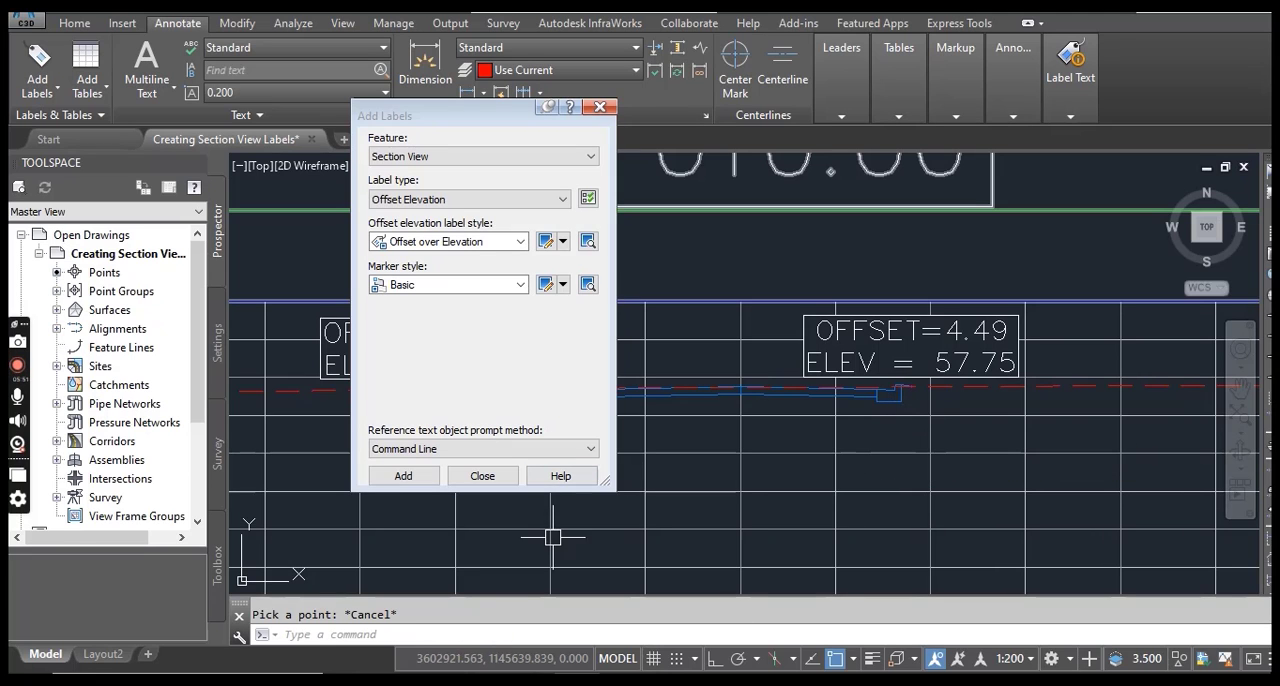
key("alt+Tab")
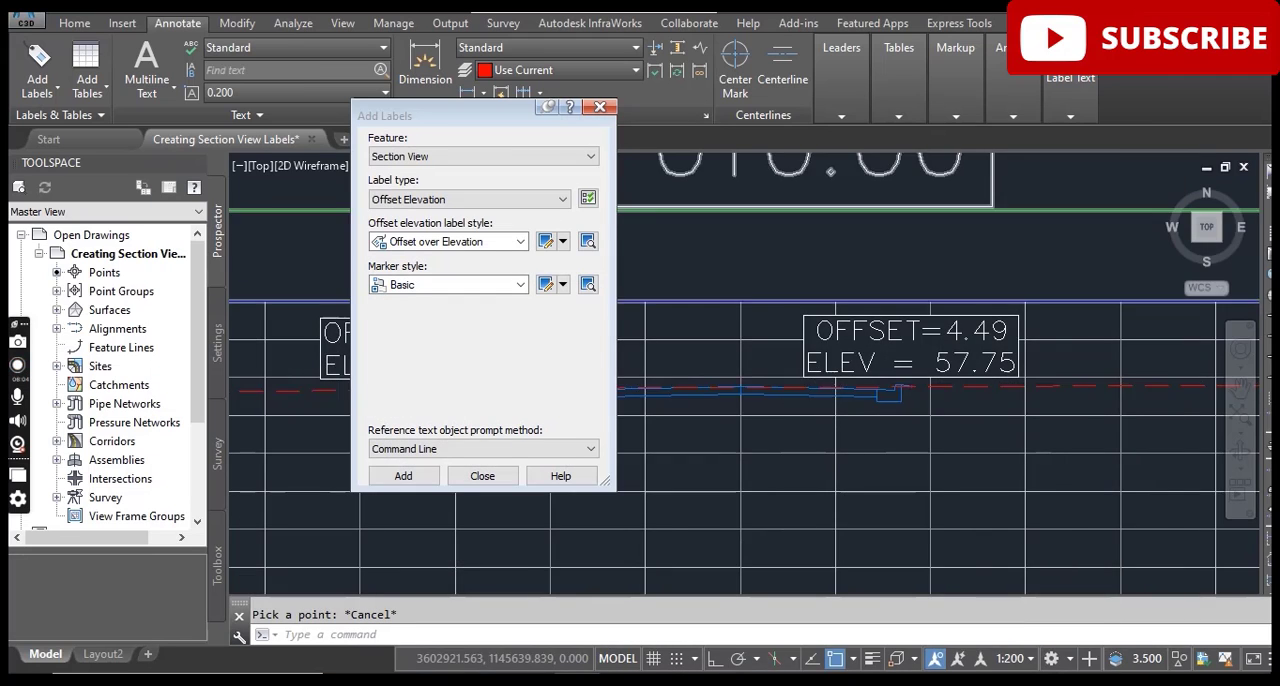
Move the left curb's offset elevation label up and to the left, above the section view frame beside the 0+010.00 title.
scroll(908, 457, "down", 3)
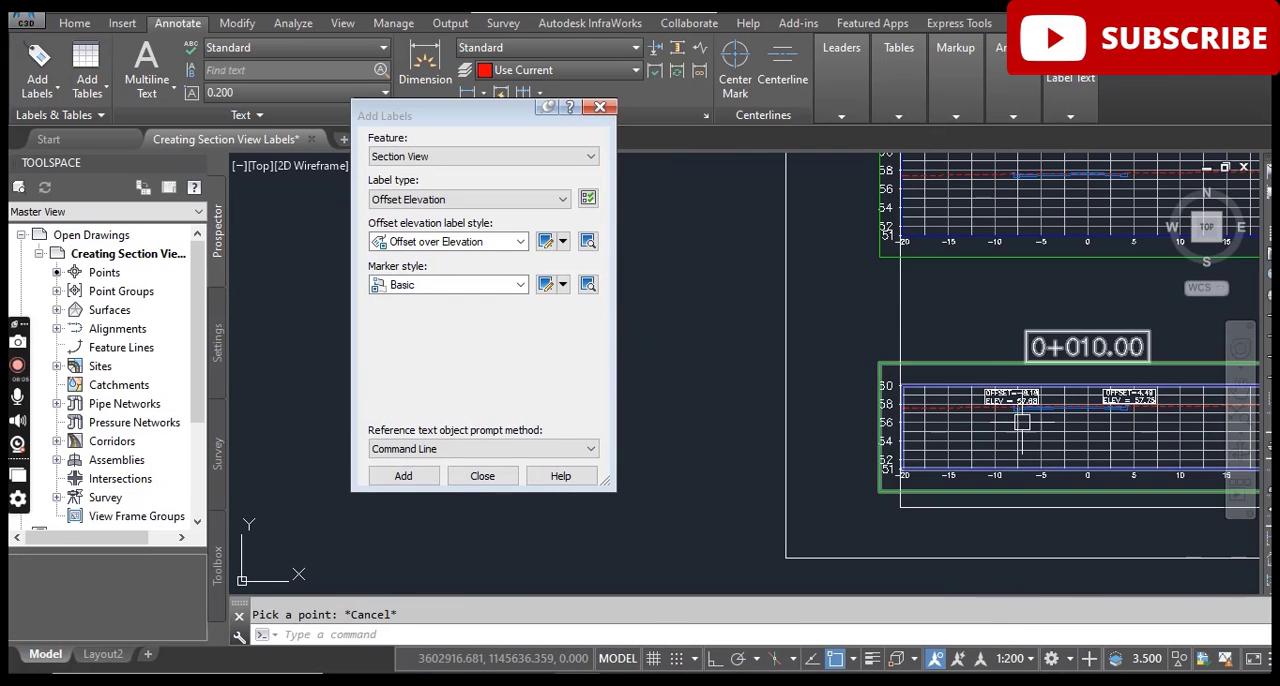
scroll(1022, 422, "up", 6)
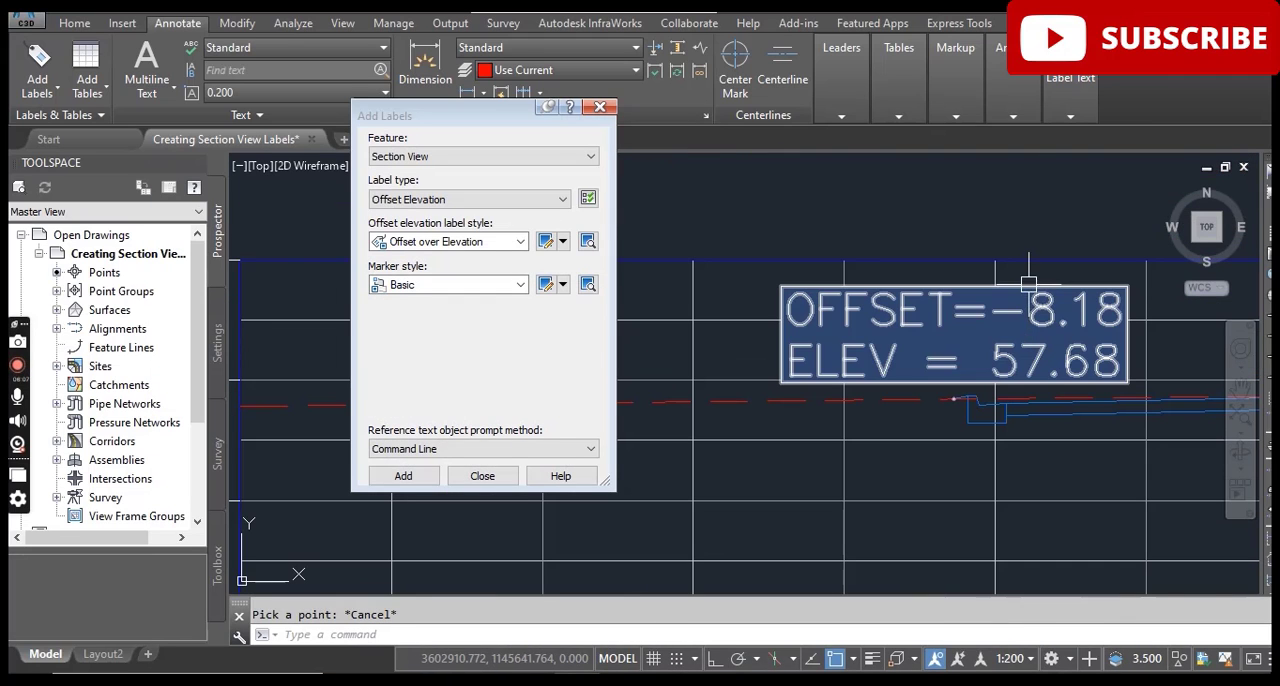
left_click(1028, 284)
scroll(870, 430, "down", 3)
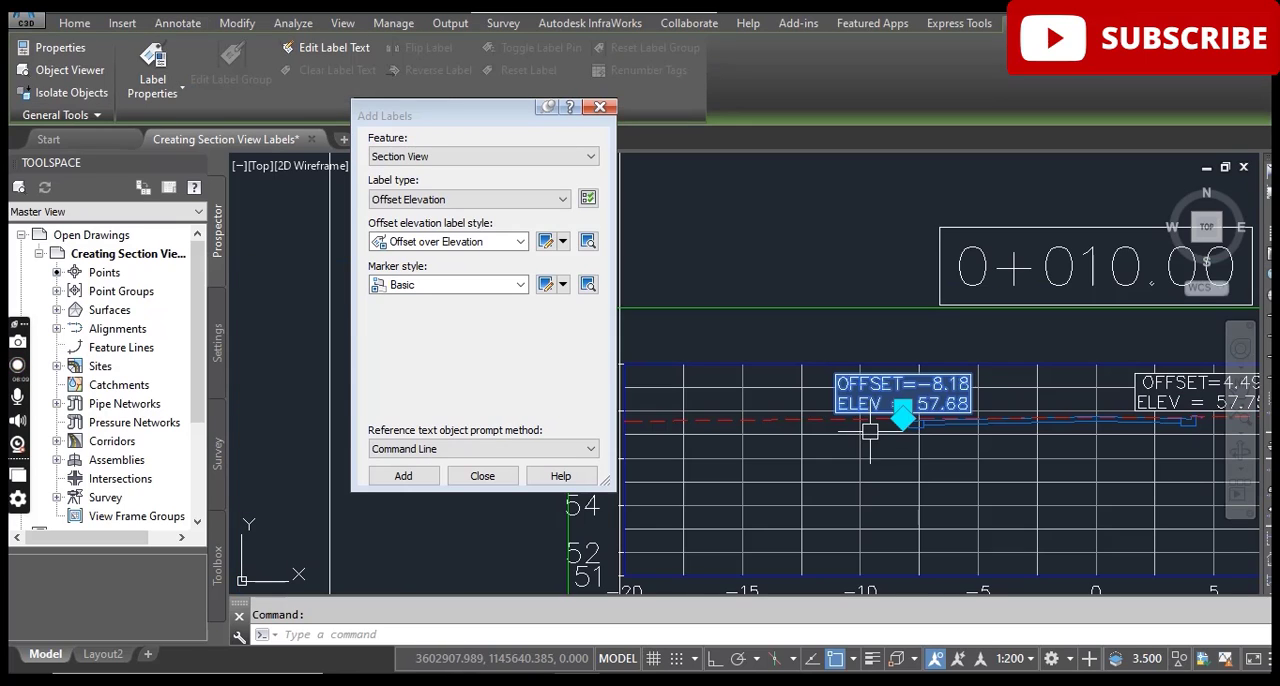
scroll(898, 417, "up", 4)
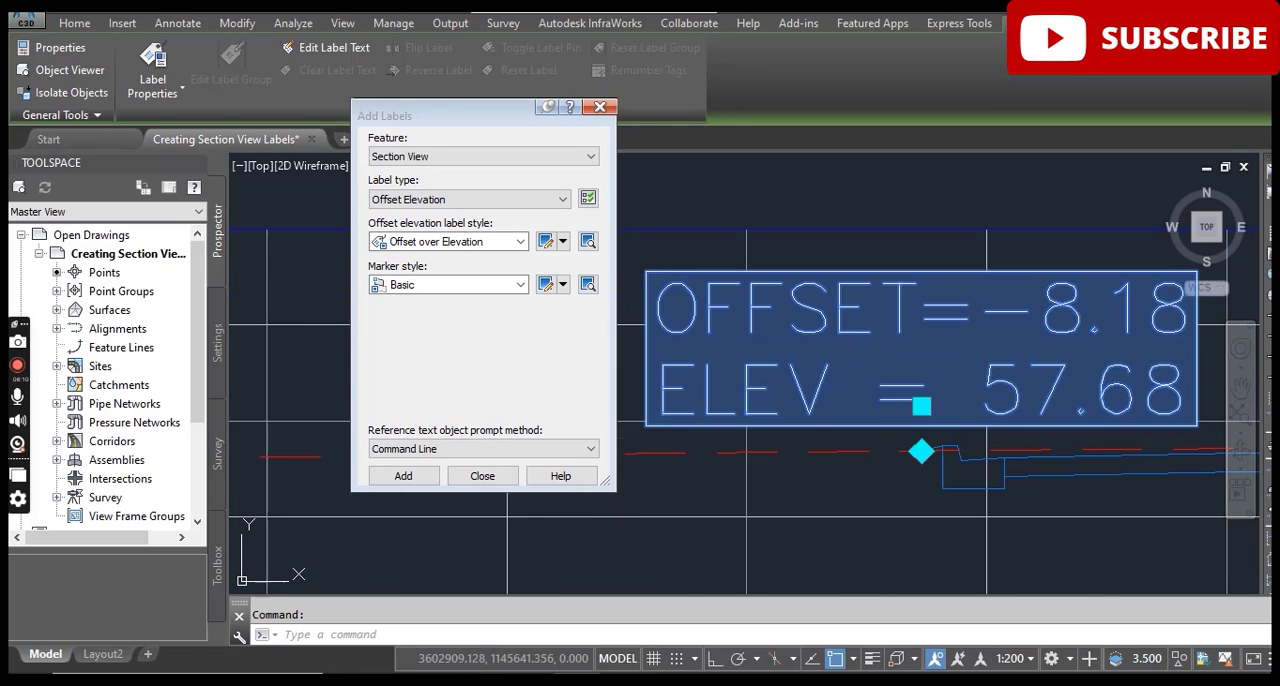
left_click(921, 404)
scroll(855, 300, "down", 4)
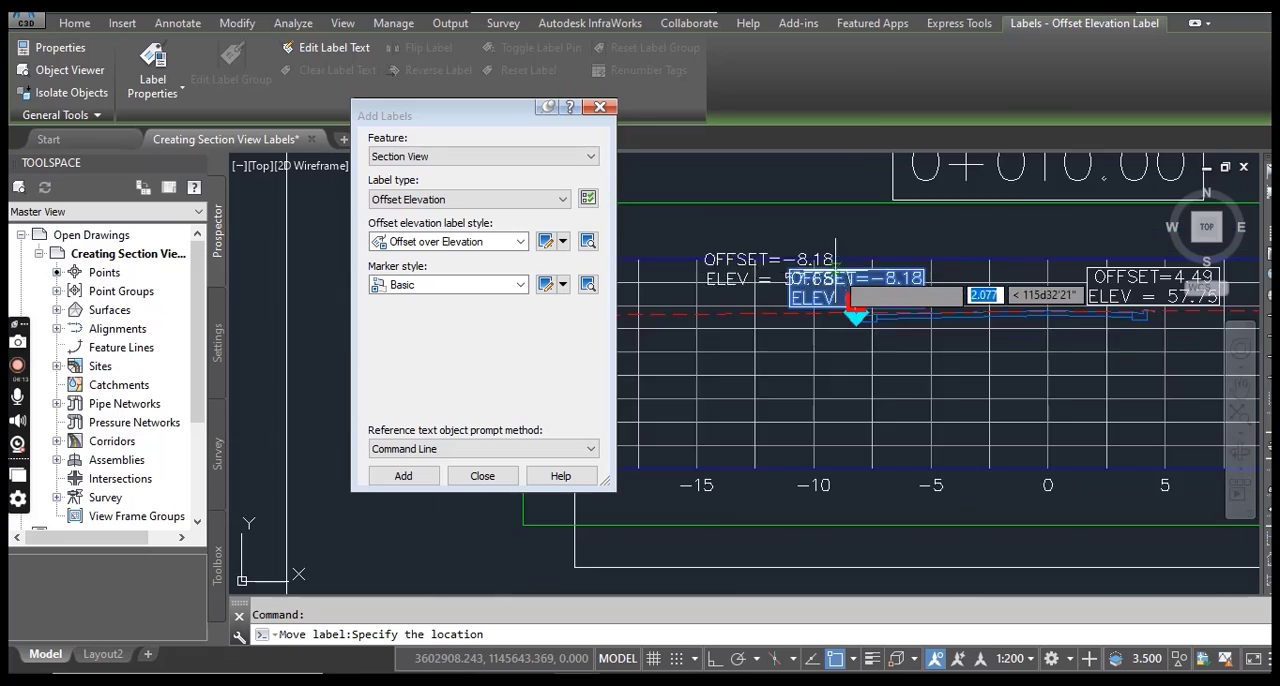
middle_click_drag(855, 300, 1085, 545)
left_click(1003, 362)
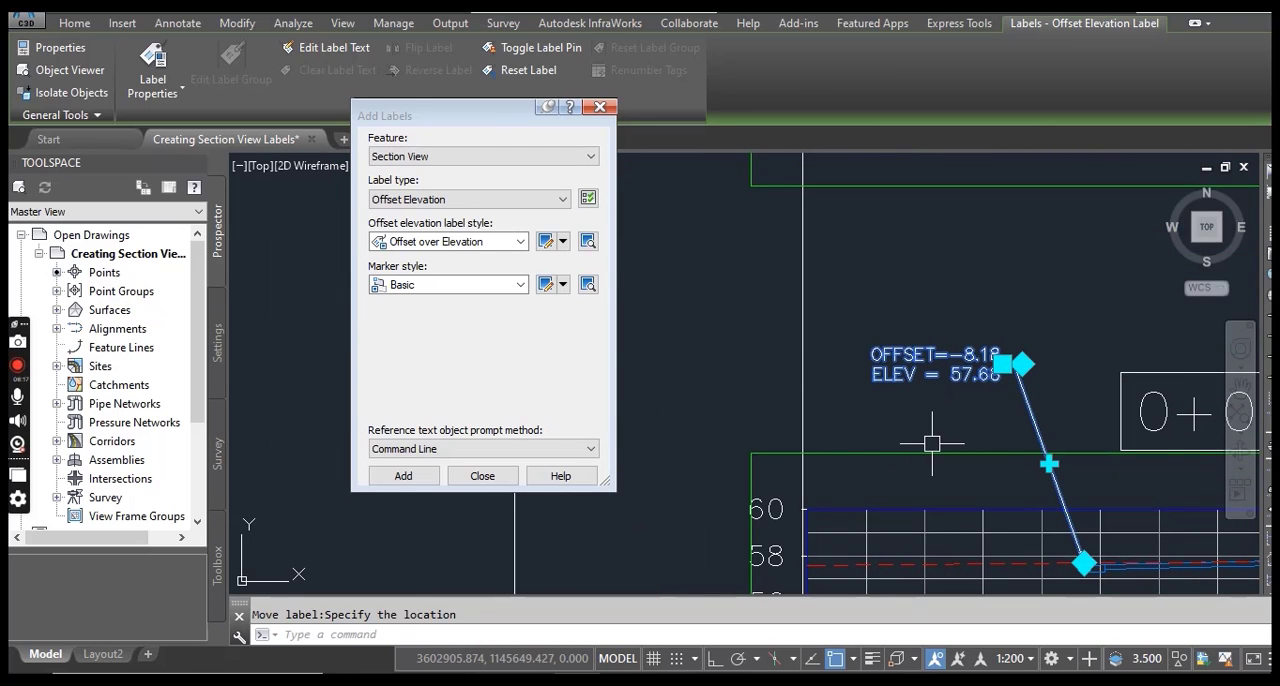
Check the PDF instructions, close the Add Labels dialog and open the left curb's offset elevation label in the Text Component Editor.
key("Escape")
middle_click_drag(931, 443, 887, 340)
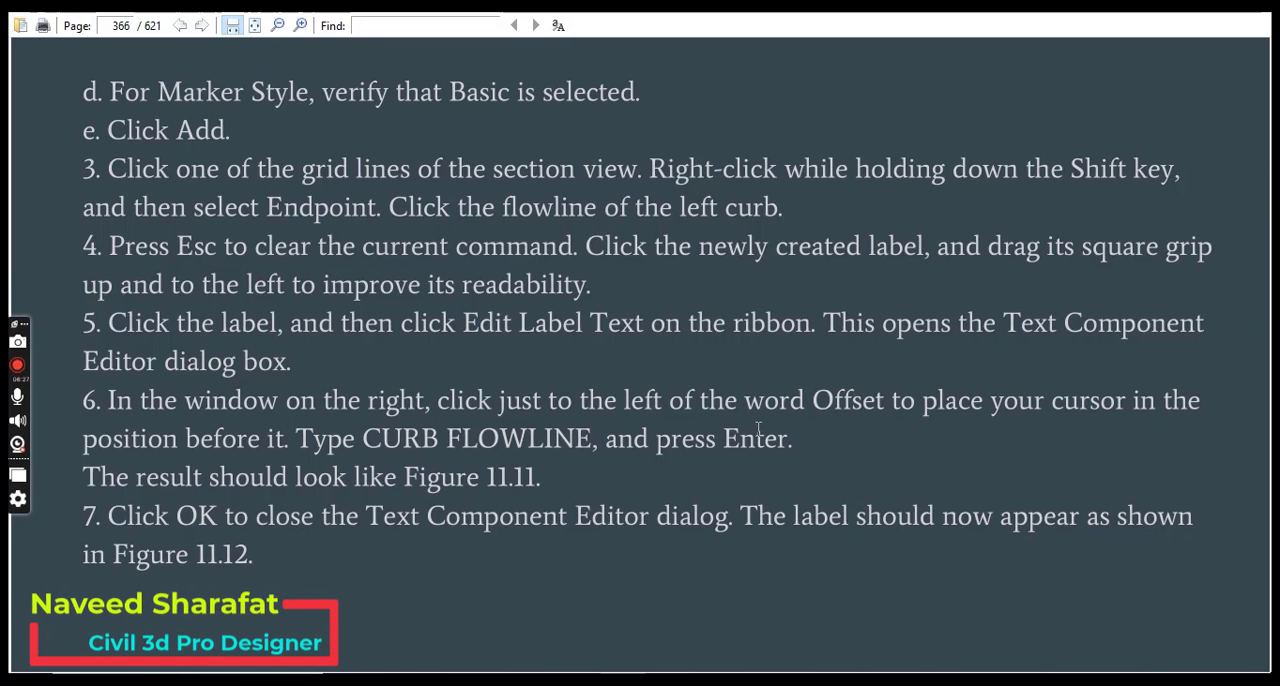
scroll(760, 427, "down", 2)
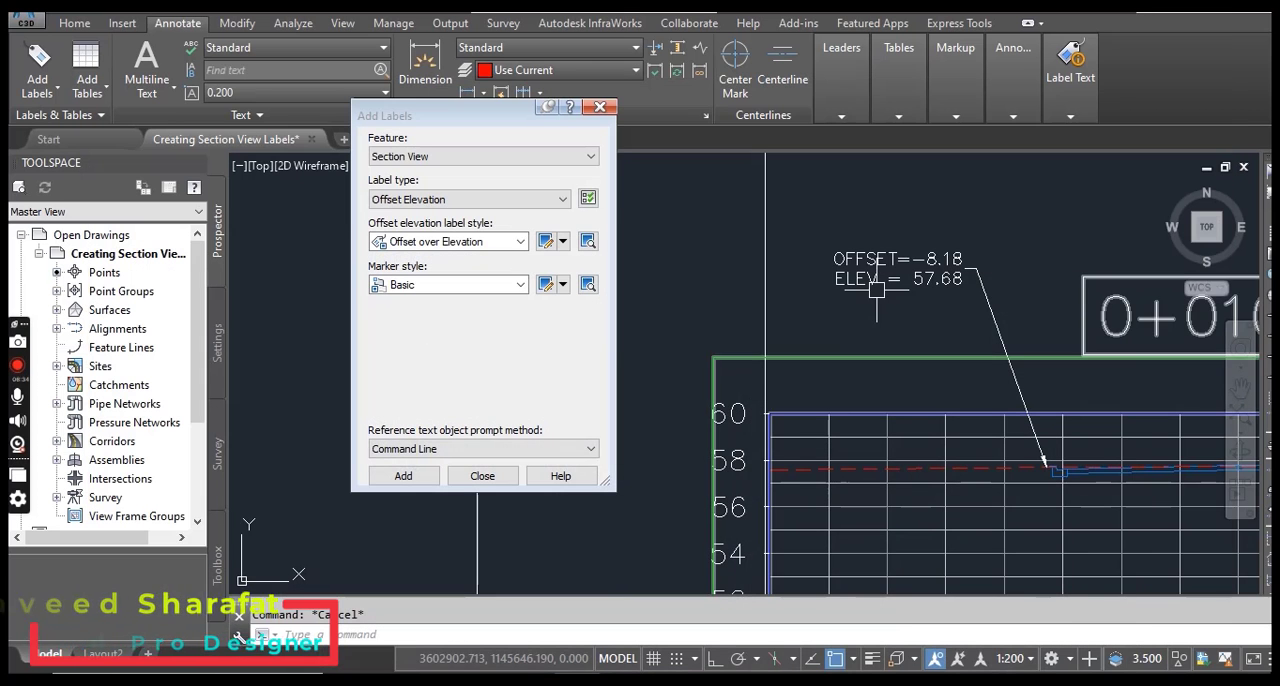
left_click(885, 252)
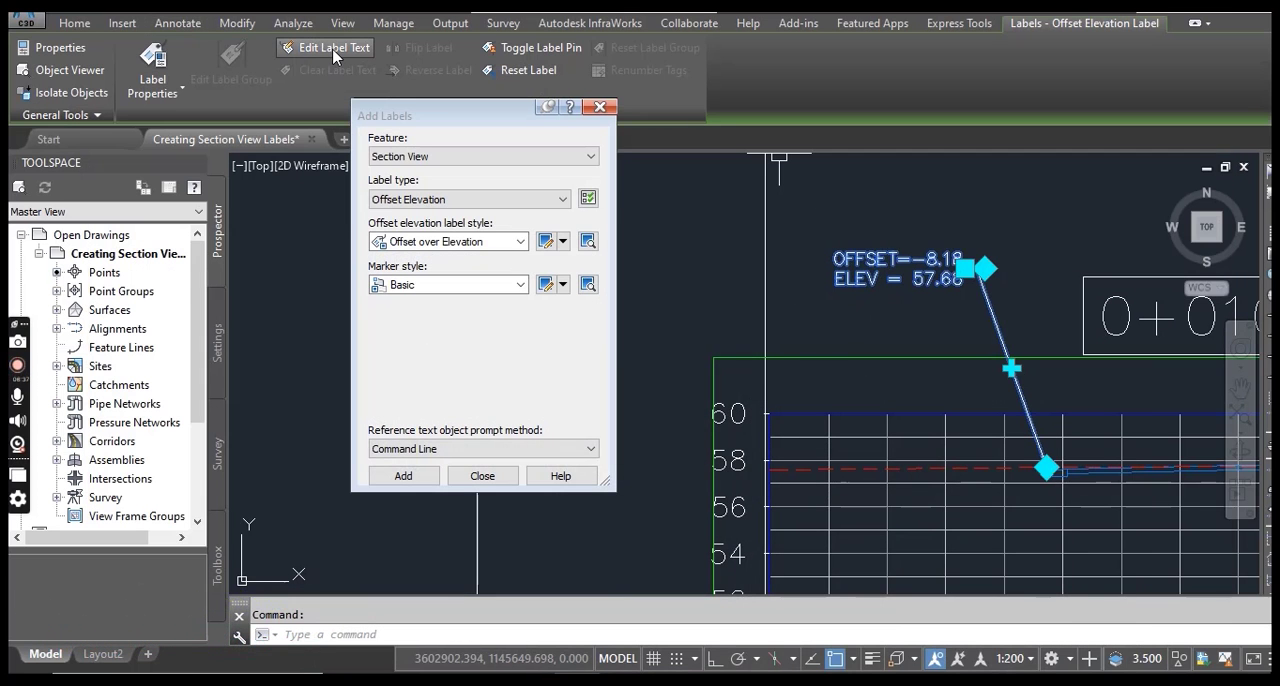
left_click(600, 108)
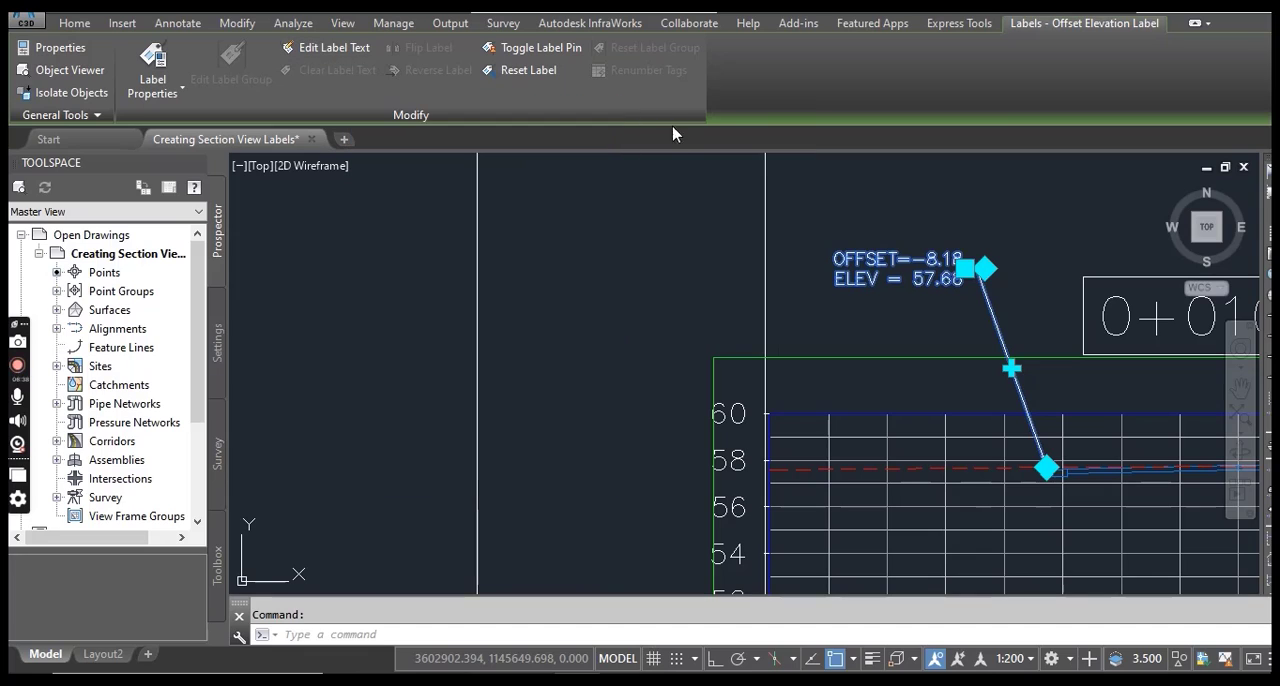
left_click(325, 50)
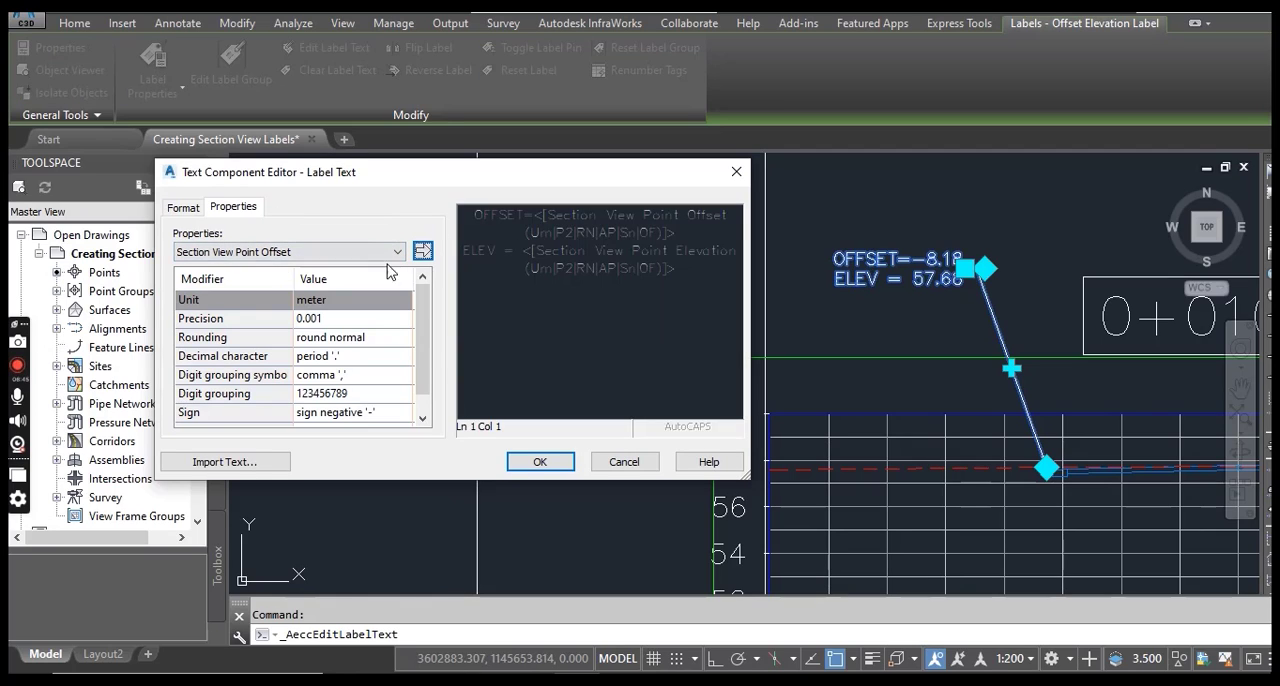
Following the PDF, insert "Curb Flowline" on its own line above OFFSET in the left curb label's text.
mouse_move(620, 680)
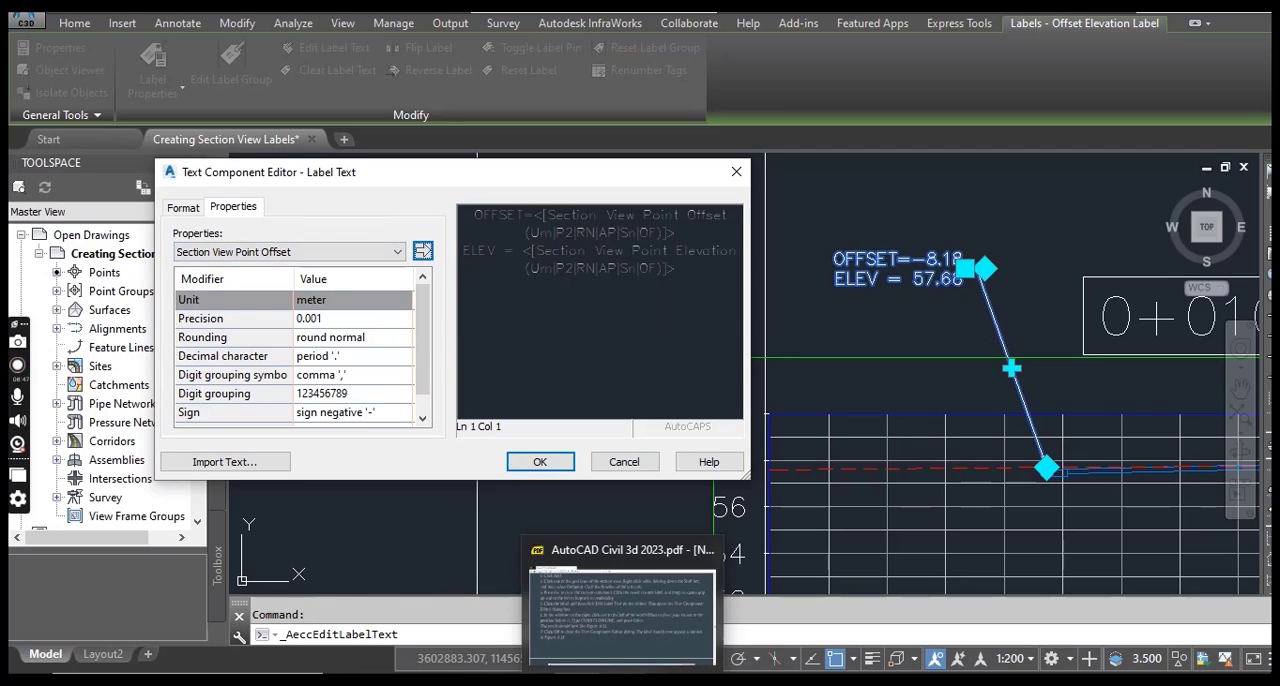
left_click(620, 610)
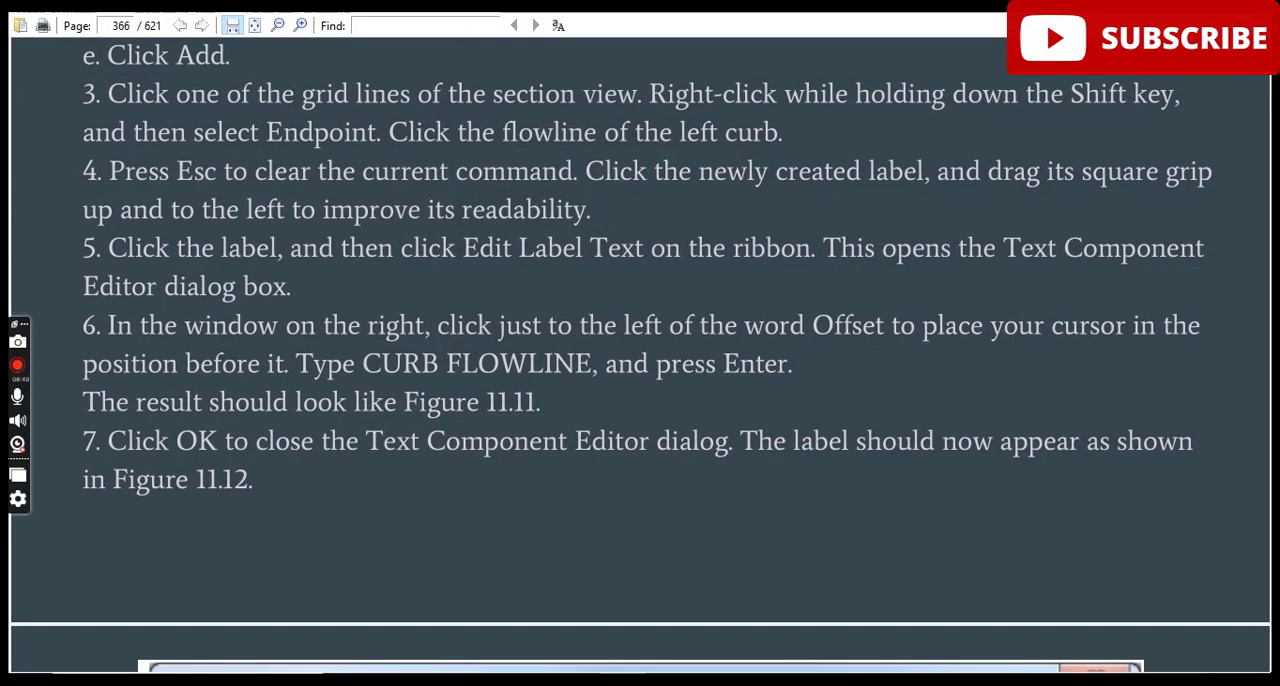
scroll(662, 440, "down", 1)
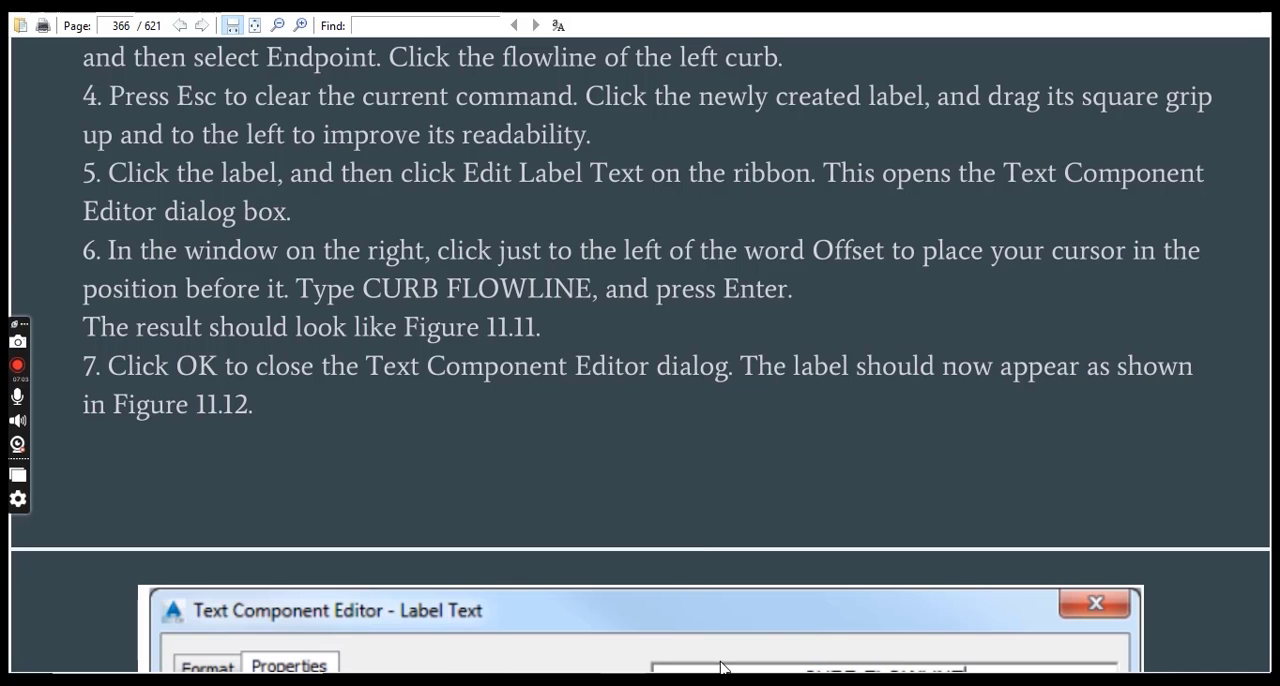
key("alt+Tab")
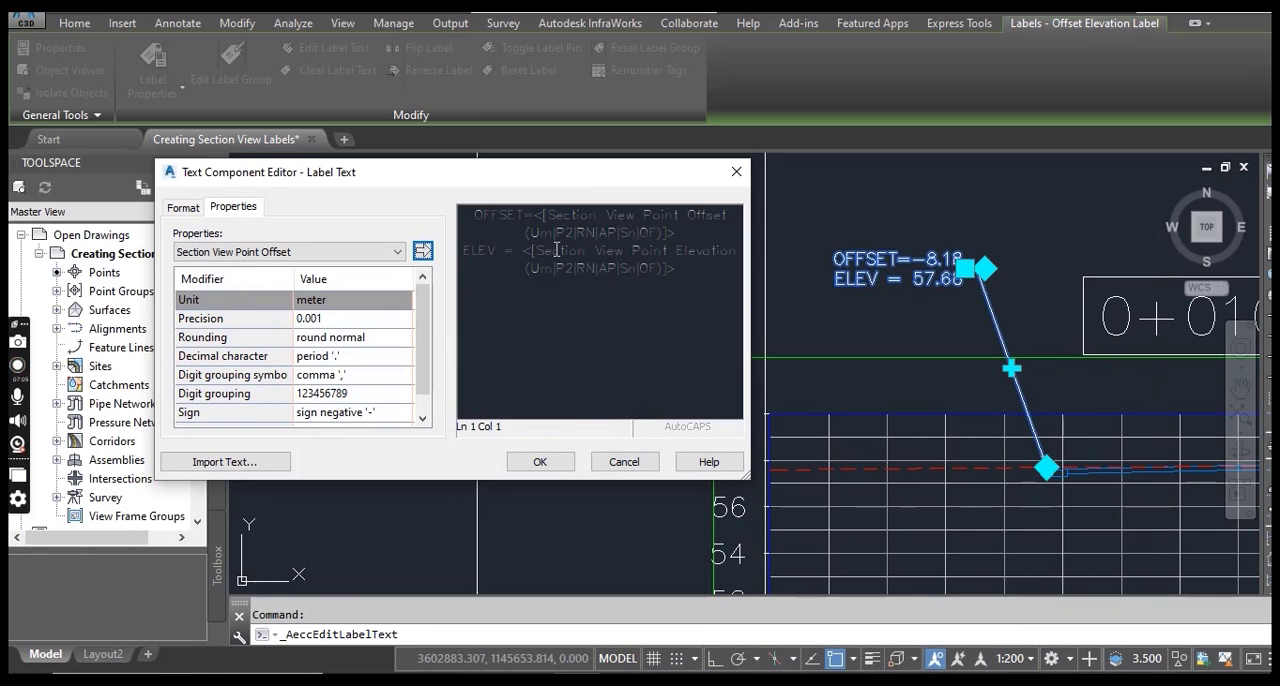
left_click(480, 213)
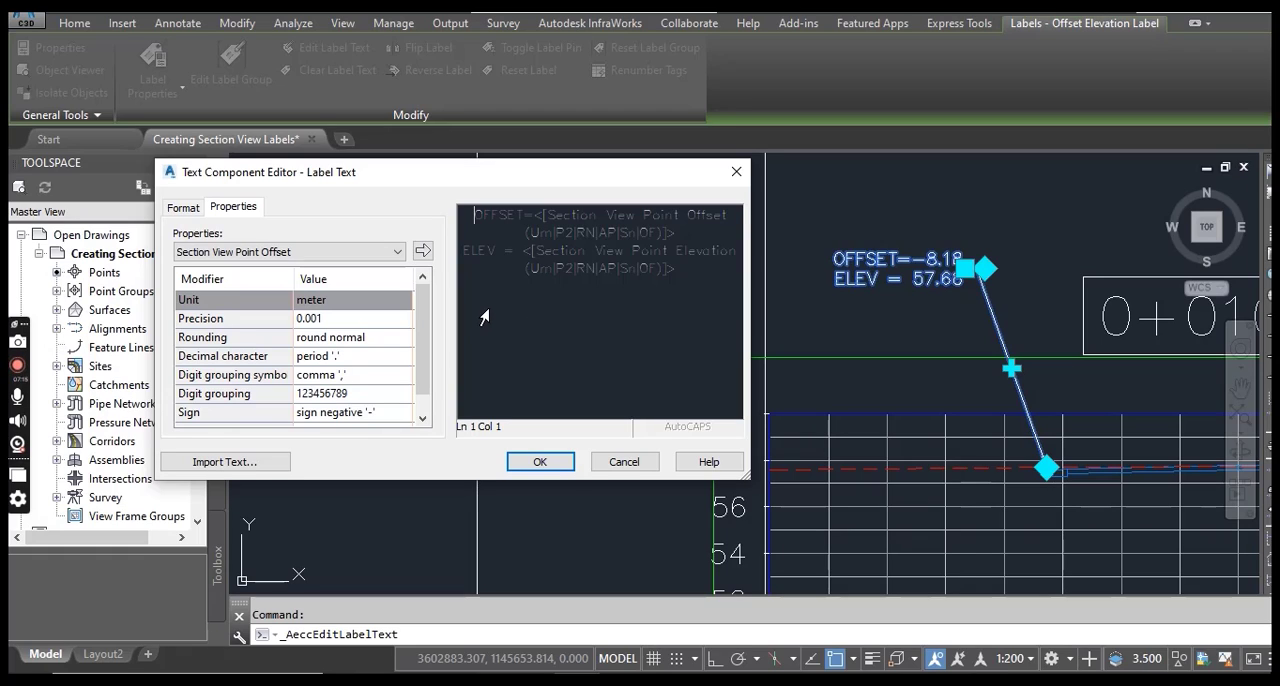
type("Flow")
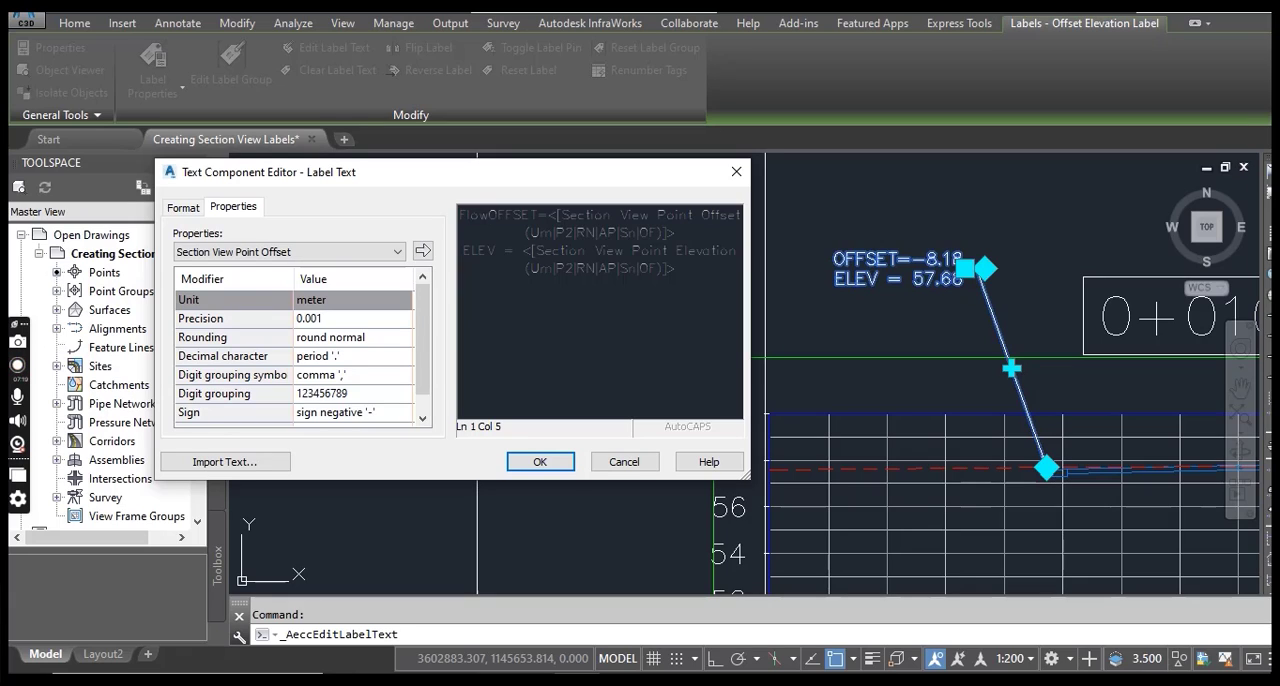
type("line")
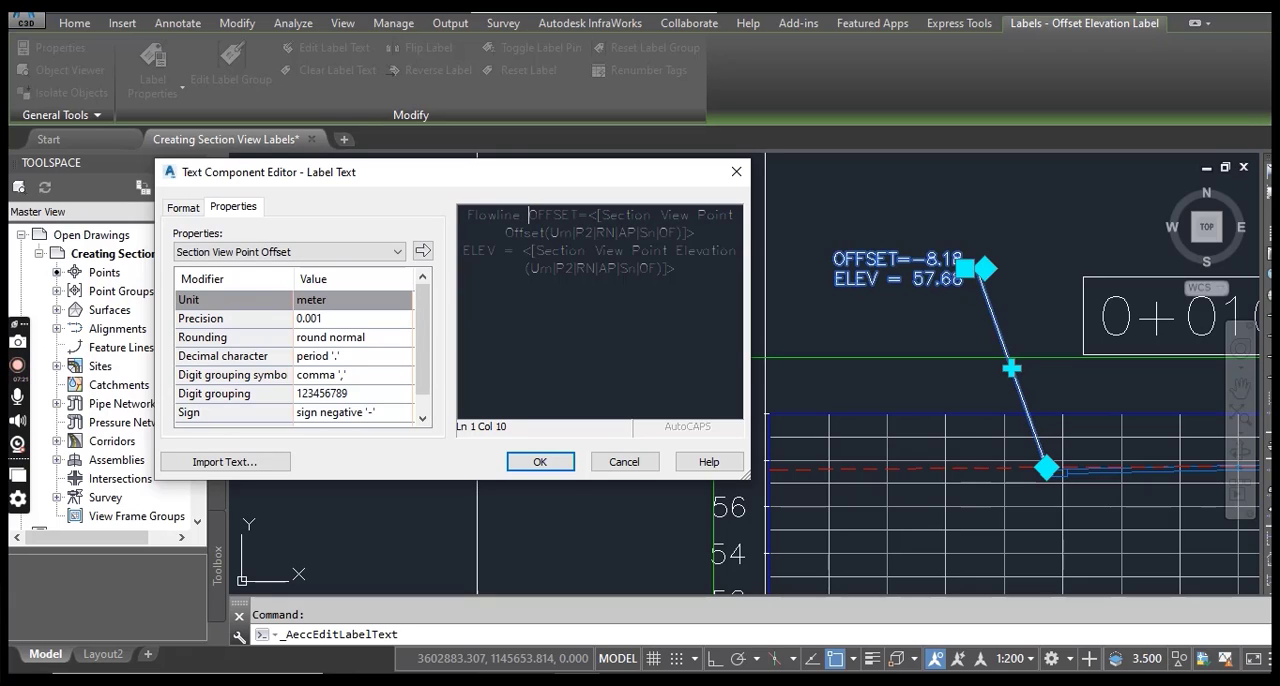
key("alt+Tab")
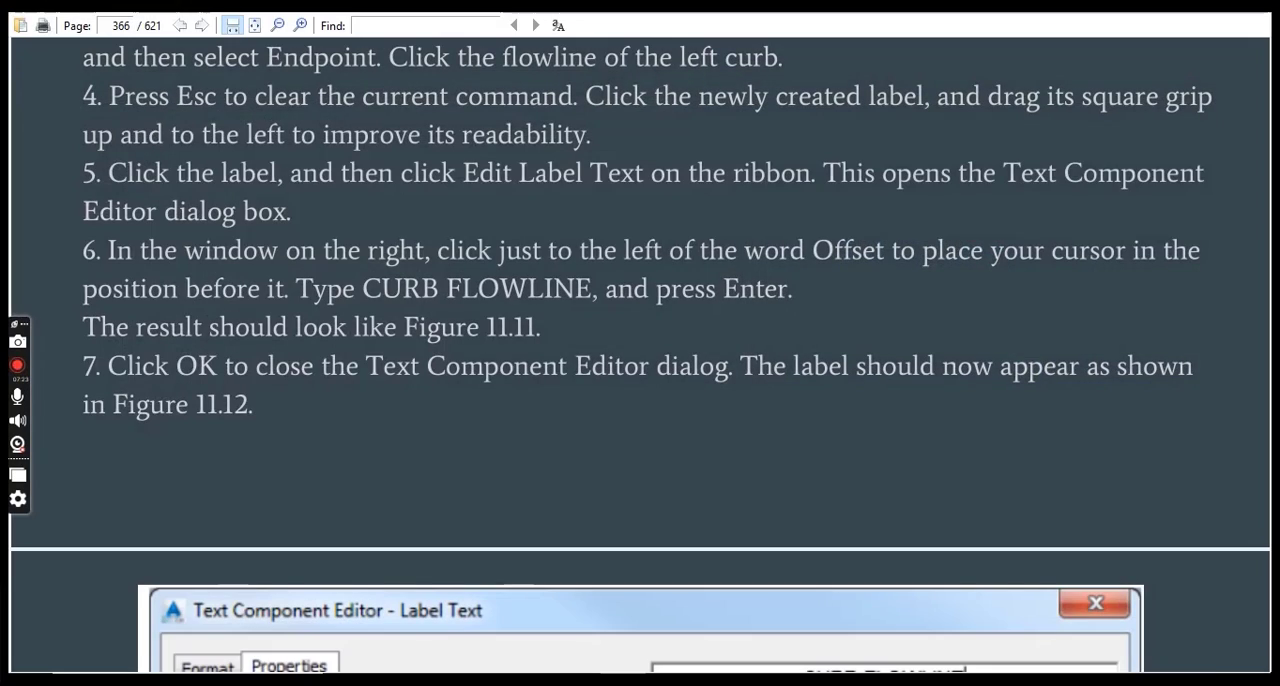
key("alt+Tab")
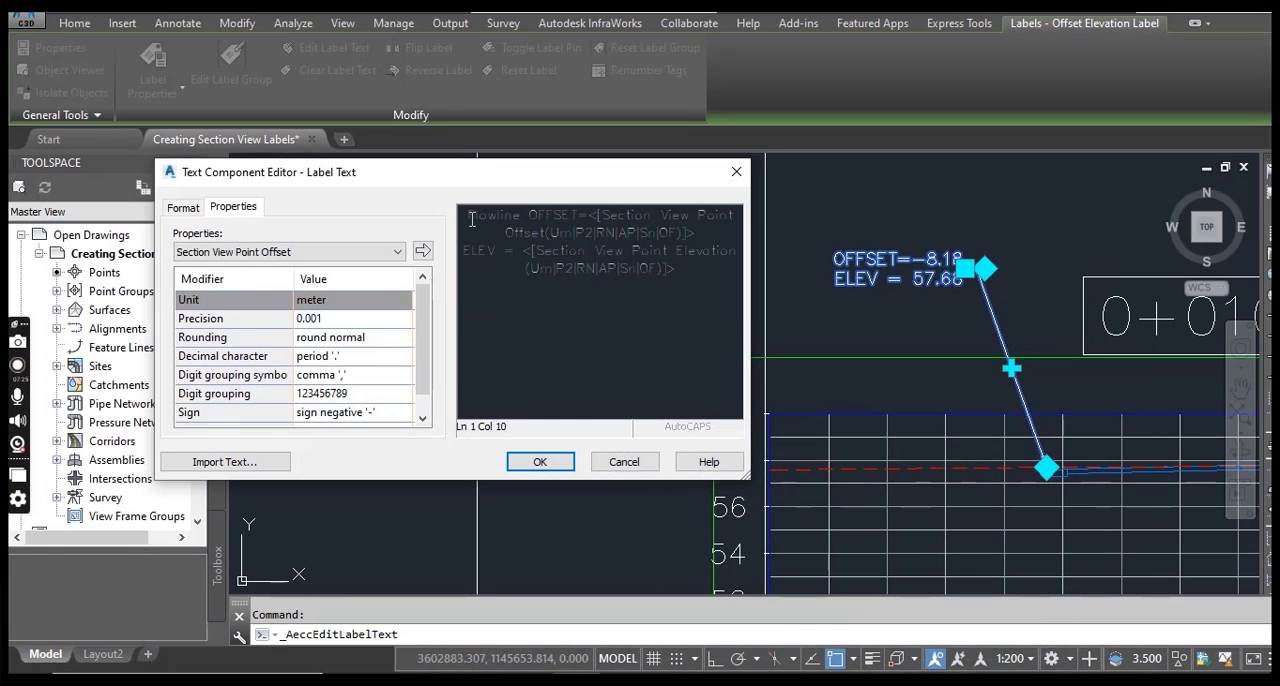
type("Curb")
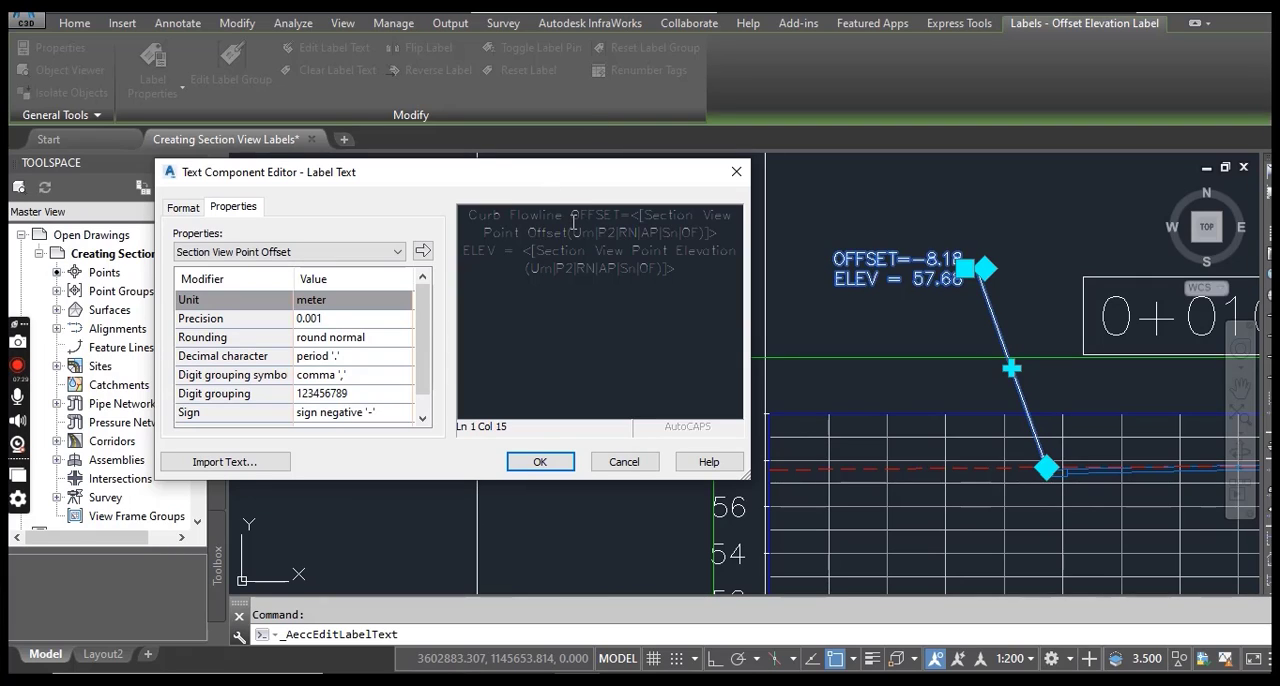
key("Return")
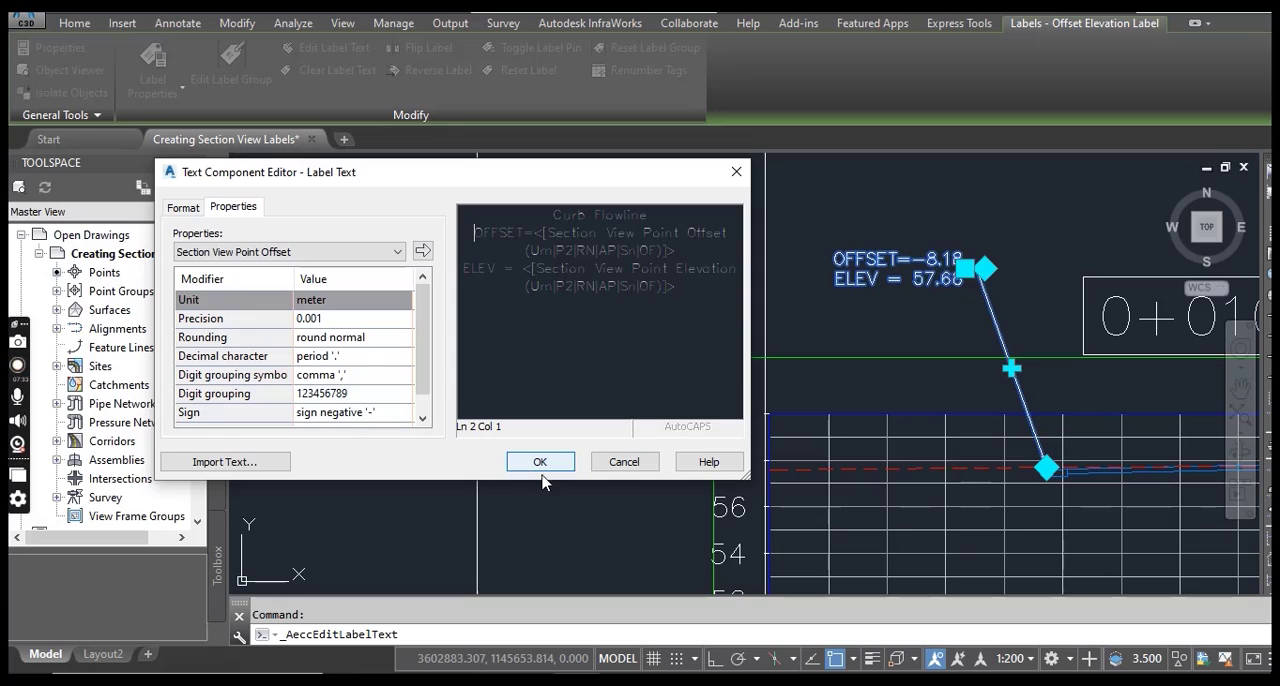
Check the PDF's closing instruction, accept the edited label text and deselect the left curb's label.
left_click(630, 681)
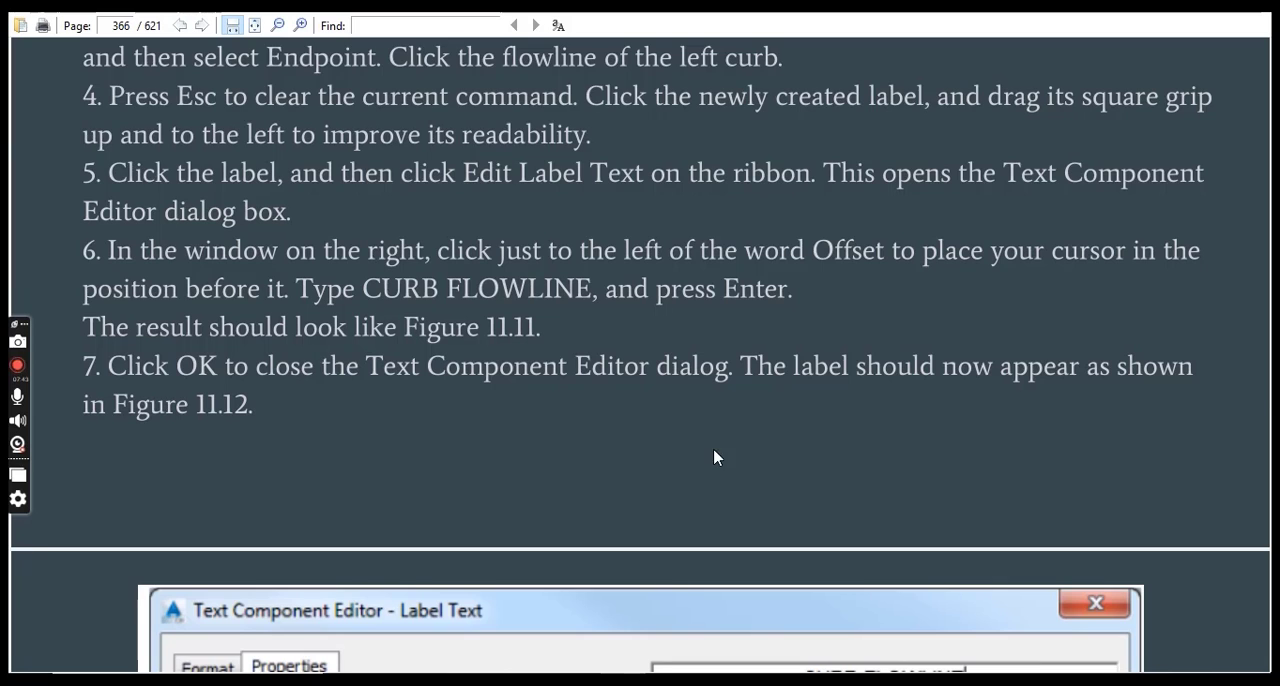
scroll(714, 457, "down", 3)
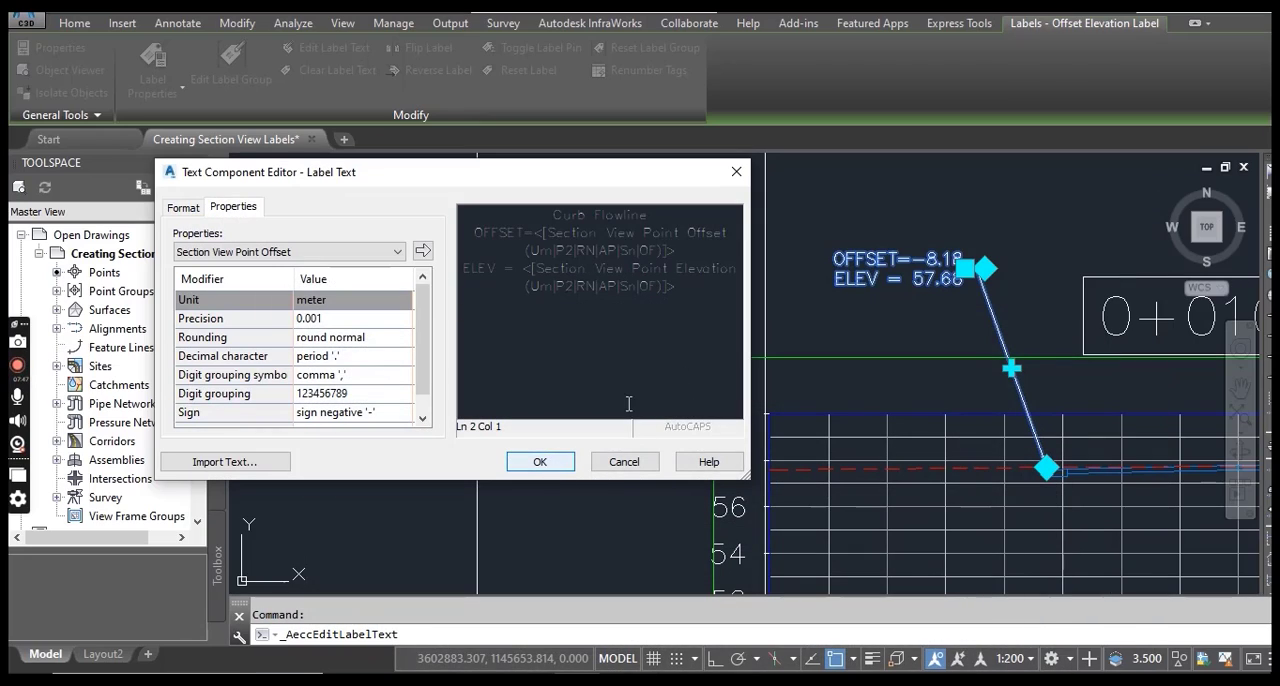
left_click(541, 462)
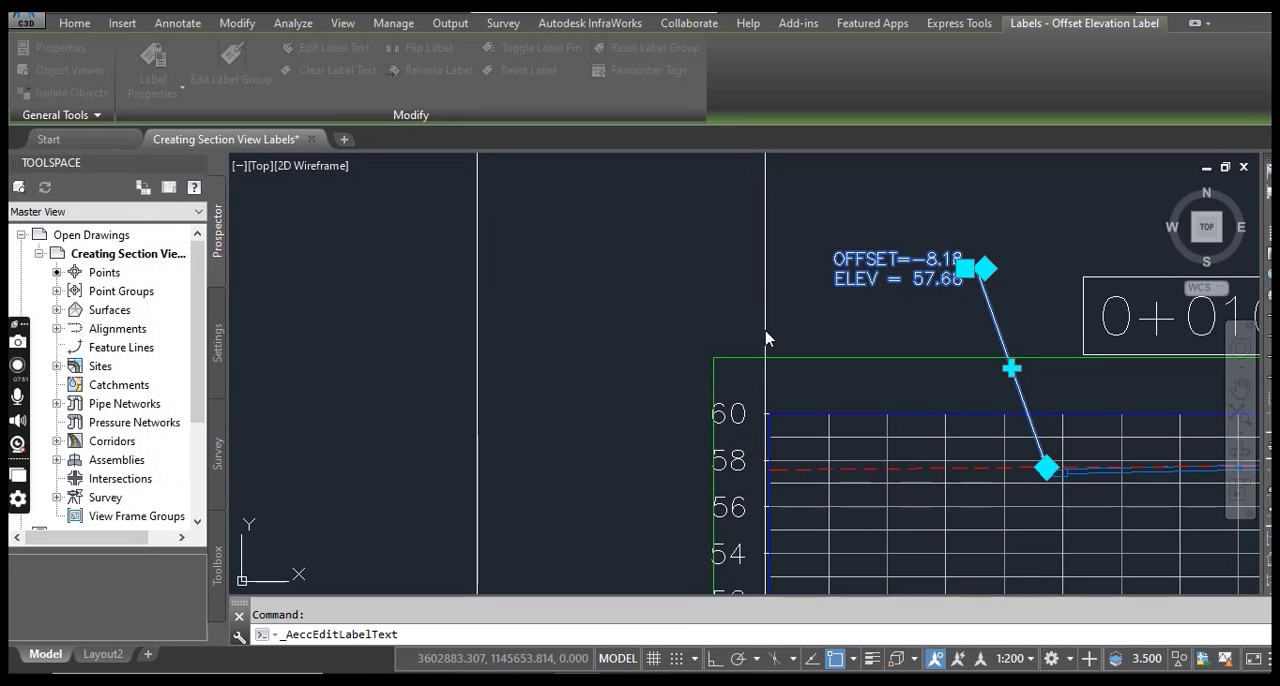
key("Escape")
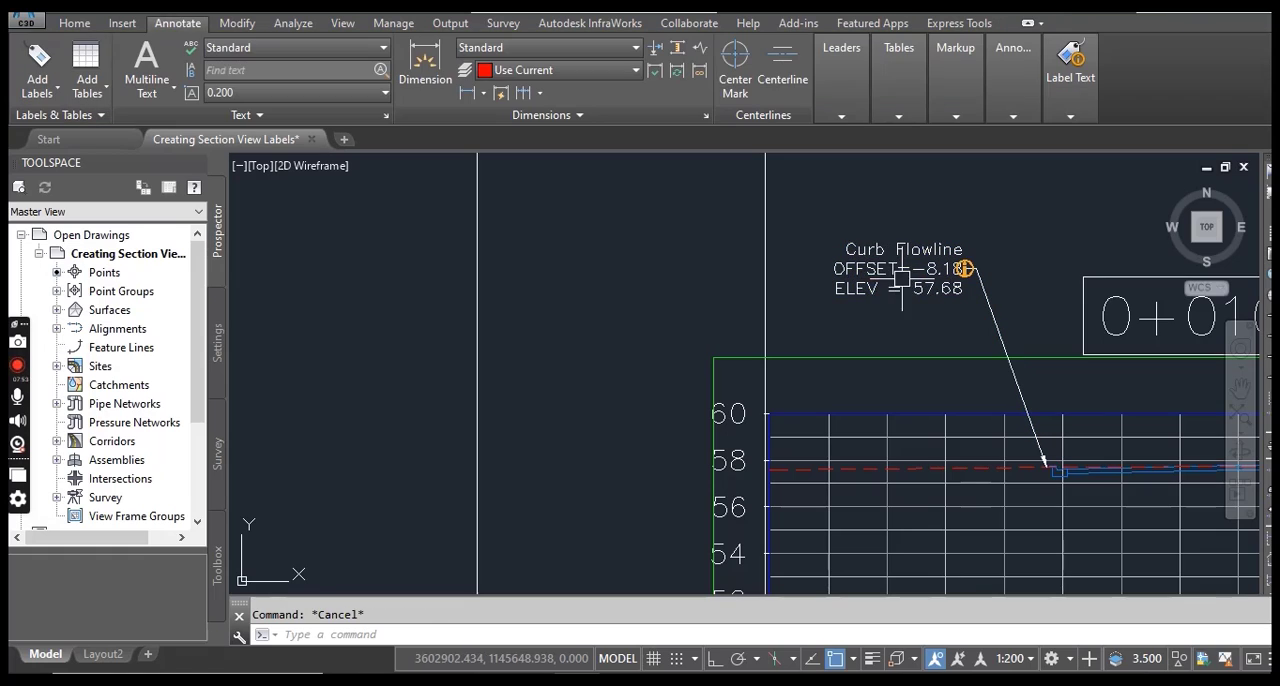
middle_click_drag(884, 250, 797, 250)
scroll(797, 250, "up", 4)
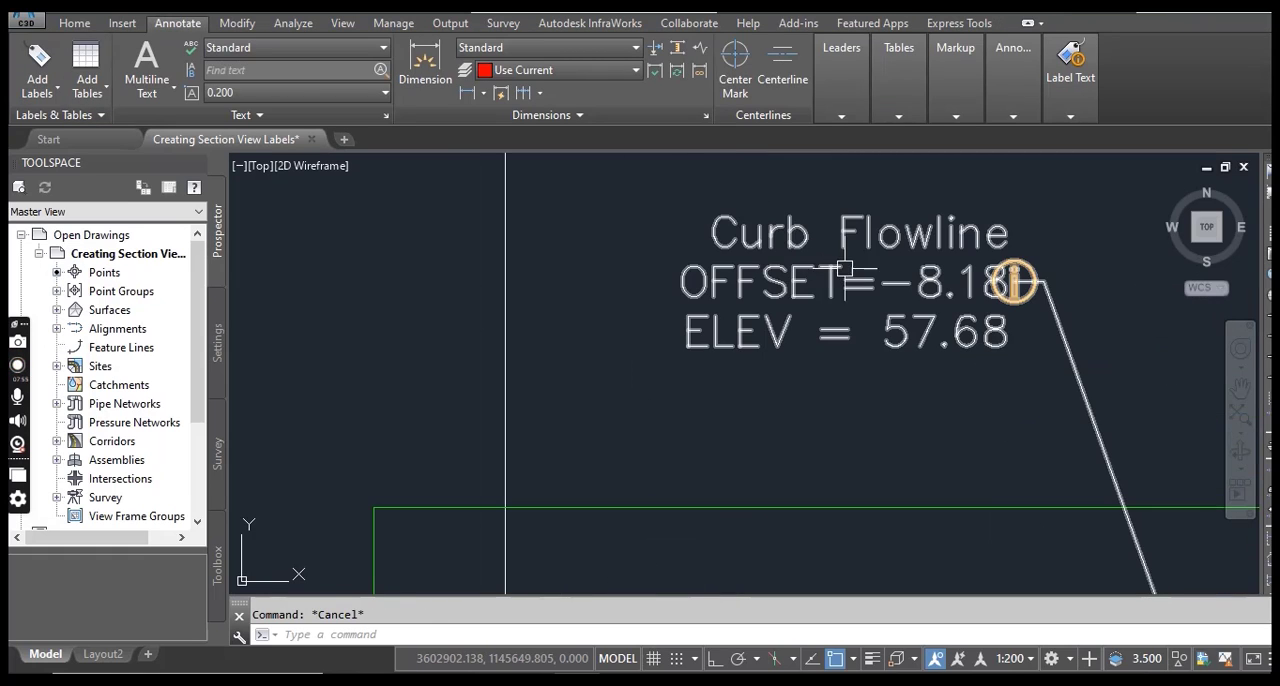
scroll(763, 268, "down", 5)
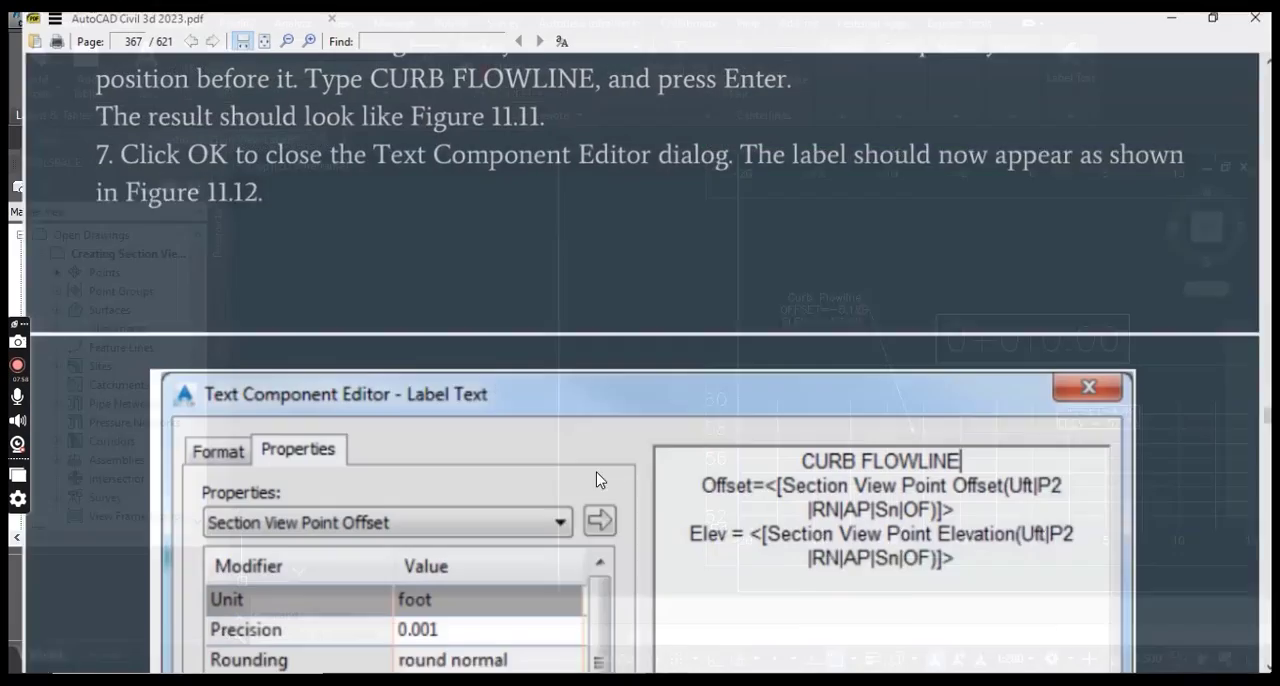
Examine Figures 11.11 and 11.12 in the PDF for comparison with the curb flowline label, and return to an overview of the section sheets.
scroll(597, 480, "down", 15)
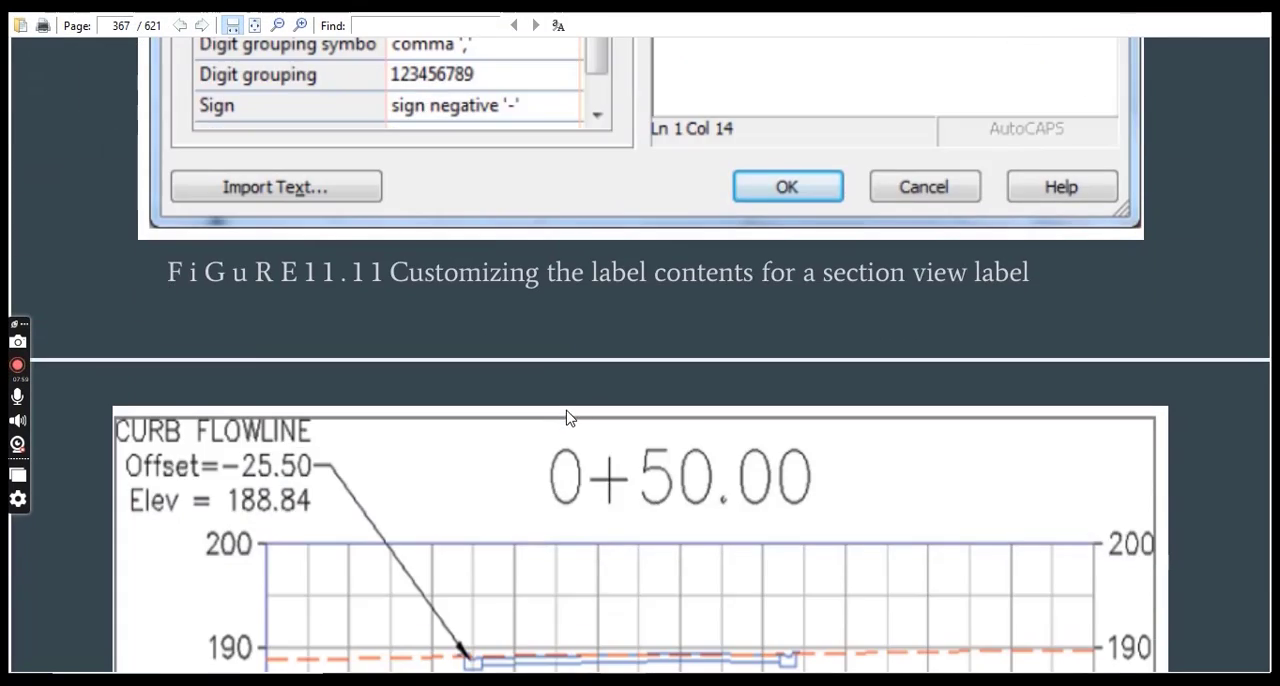
scroll(572, 408, "up", 5)
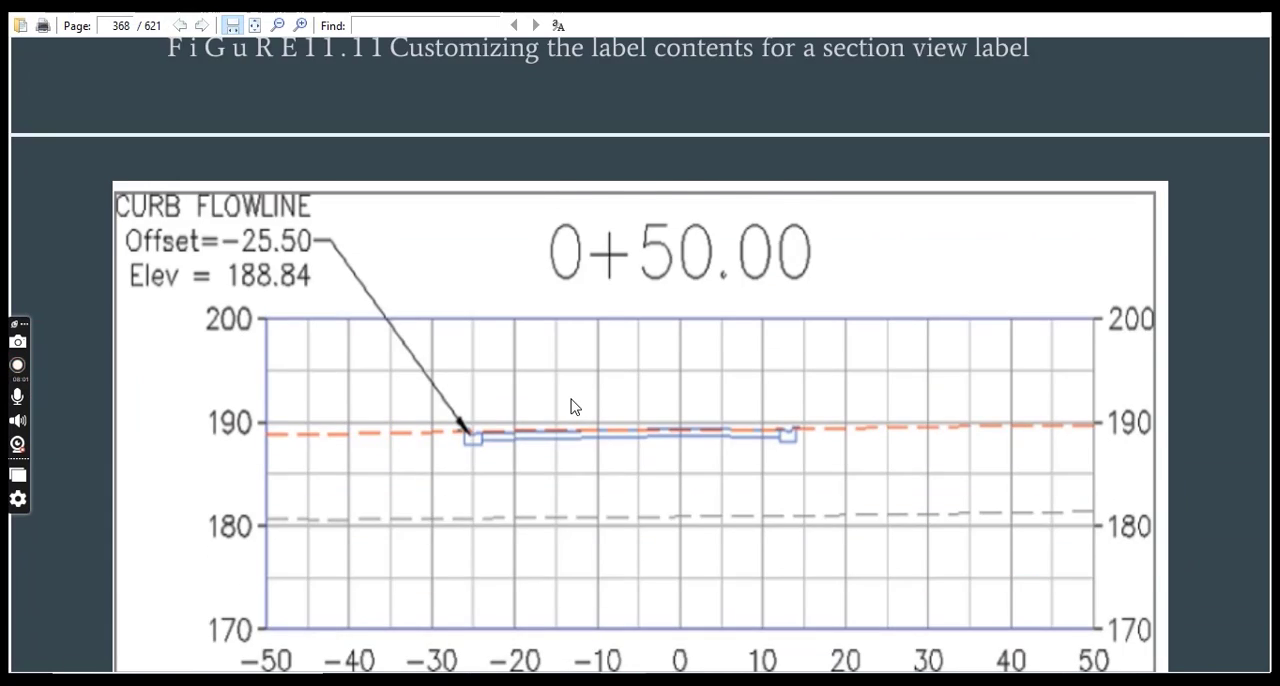
scroll(575, 406, "down", 1)
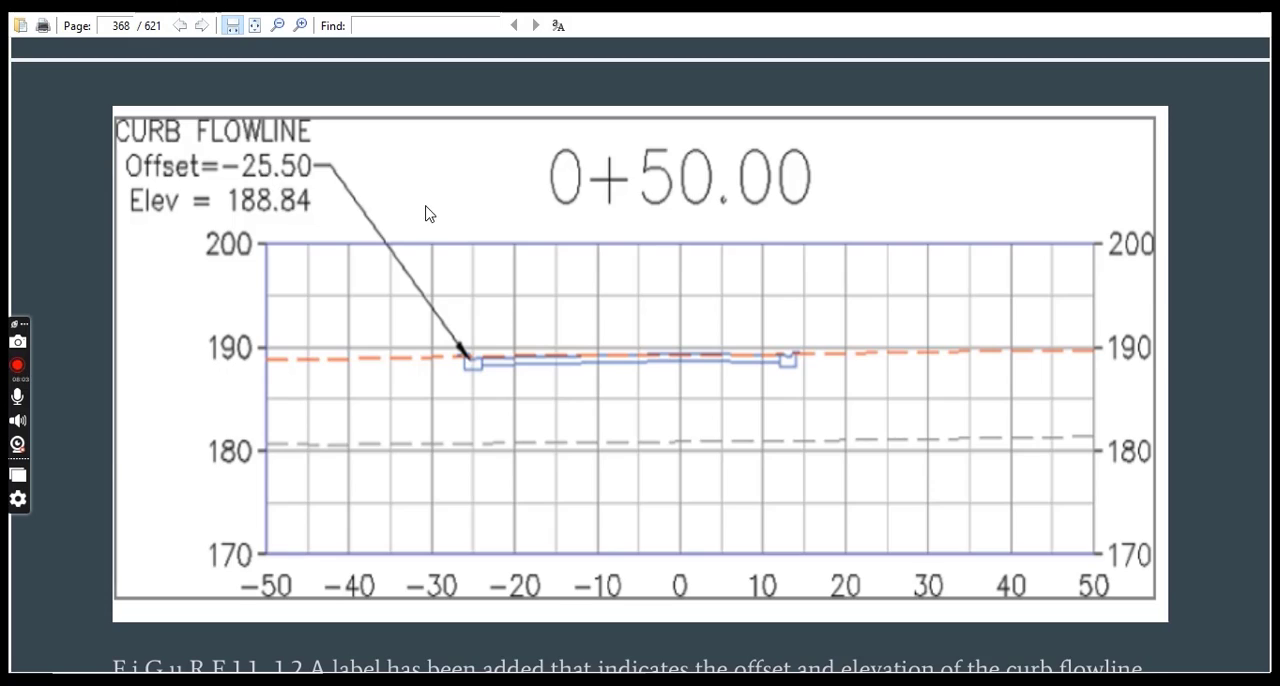
scroll(465, 244, "down", 6)
scroll(662, 295, "up", 10)
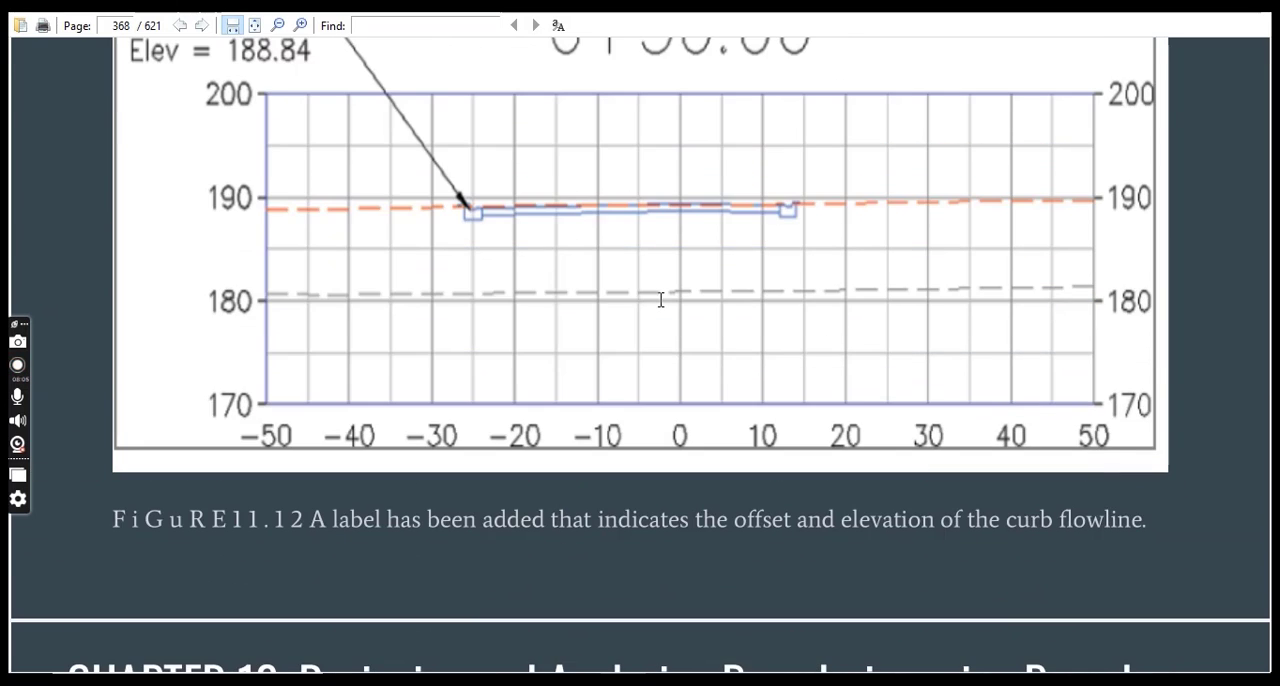
scroll(500, 406, "up", 7)
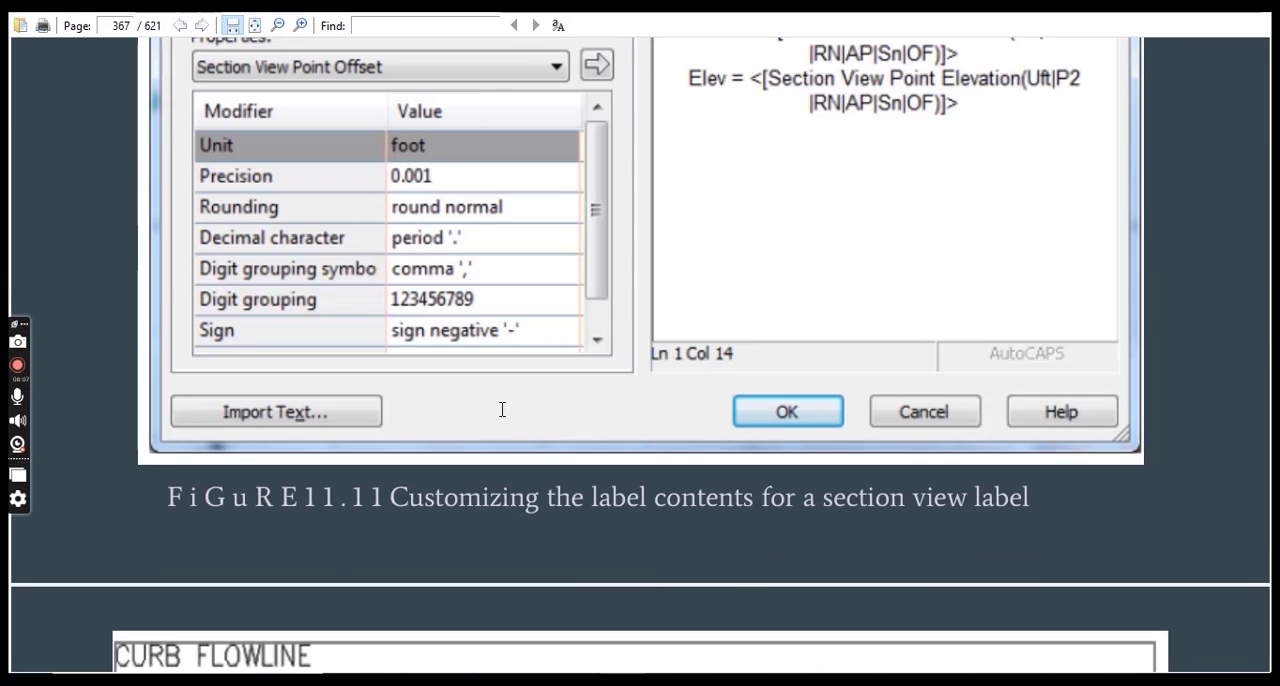
scroll(550, 430, "down", 3)
scroll(562, 400, "down", 13)
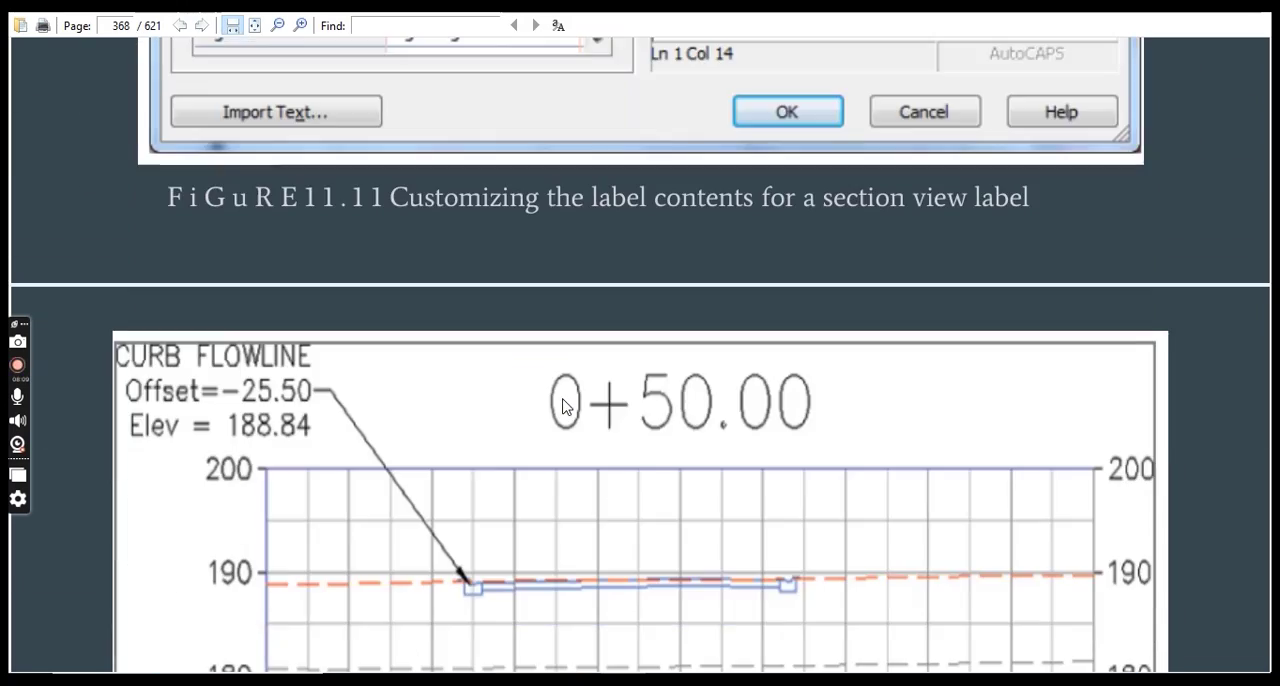
scroll(562, 406, "up", 3)
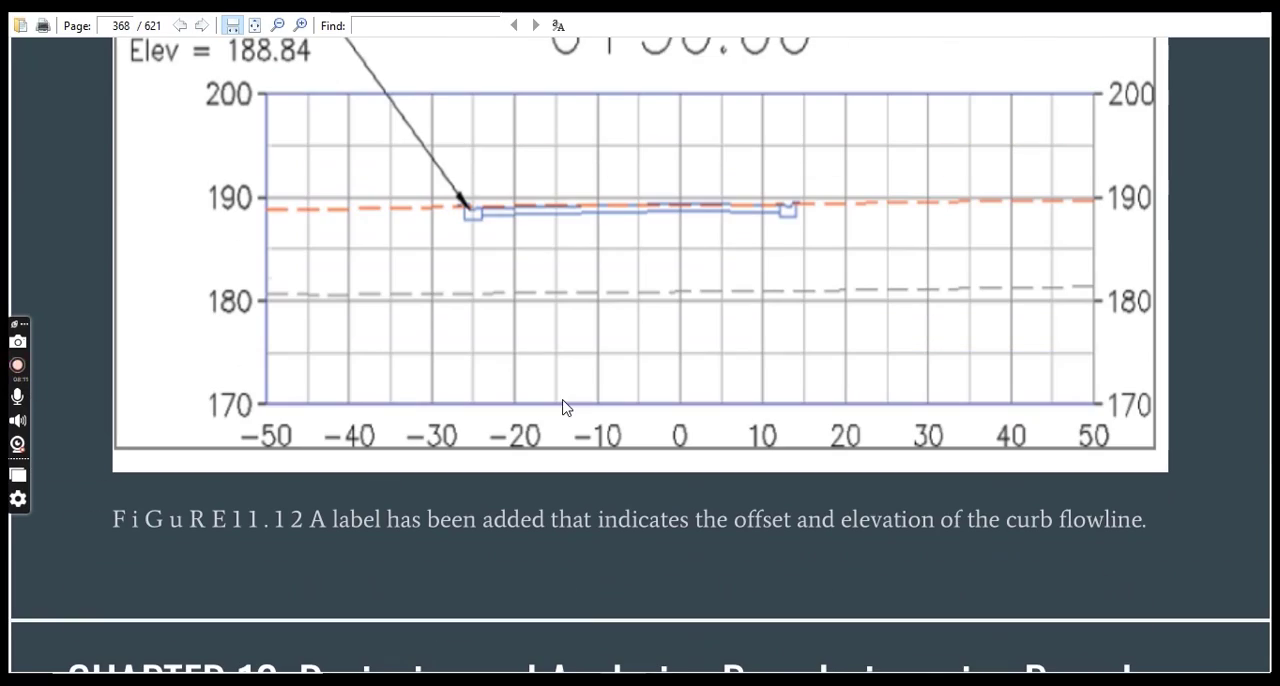
scroll(744, 361, "down", 6)
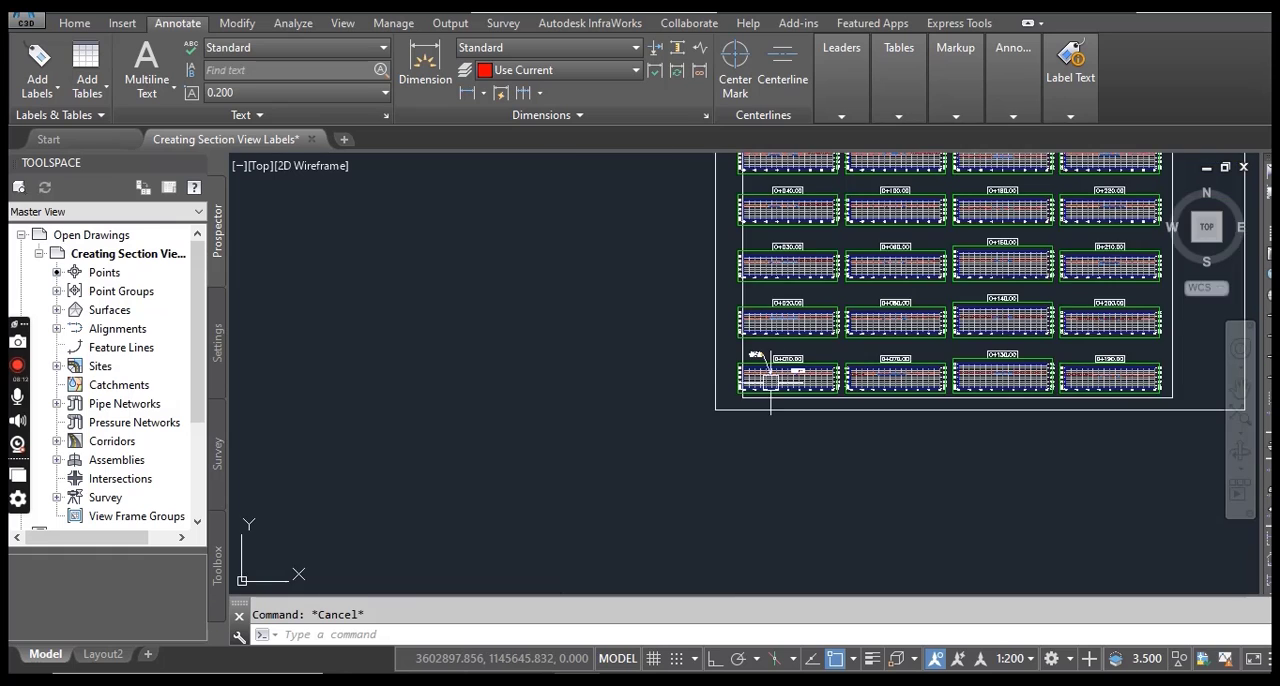
middle_click_drag(772, 440, 639, 441)
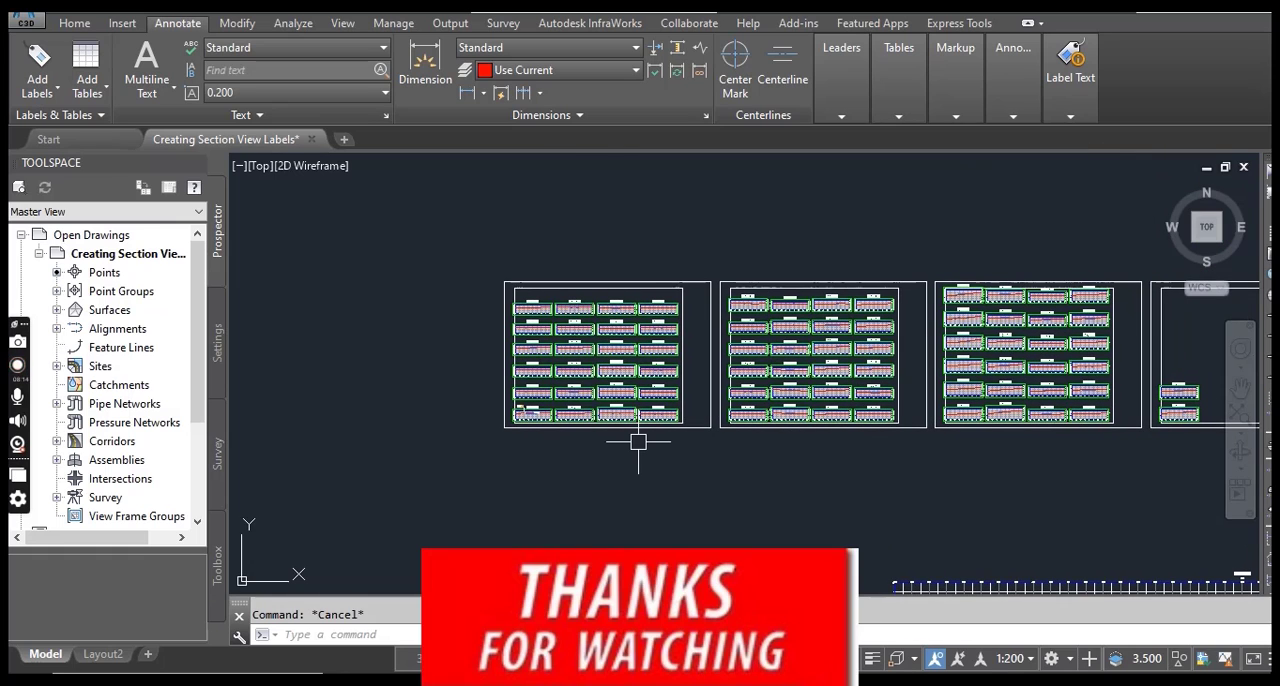